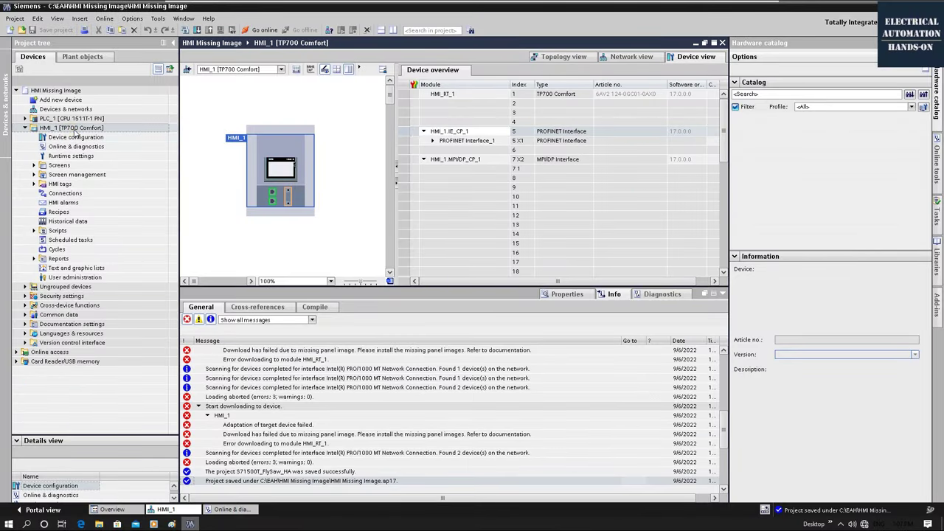
Step: Start adding a new HMI device and select the 7" TP700 Comfort panel, article 6AV2 124-0GC01-0AX0
{"action": "left_click", "coordinate": [75, 136]}
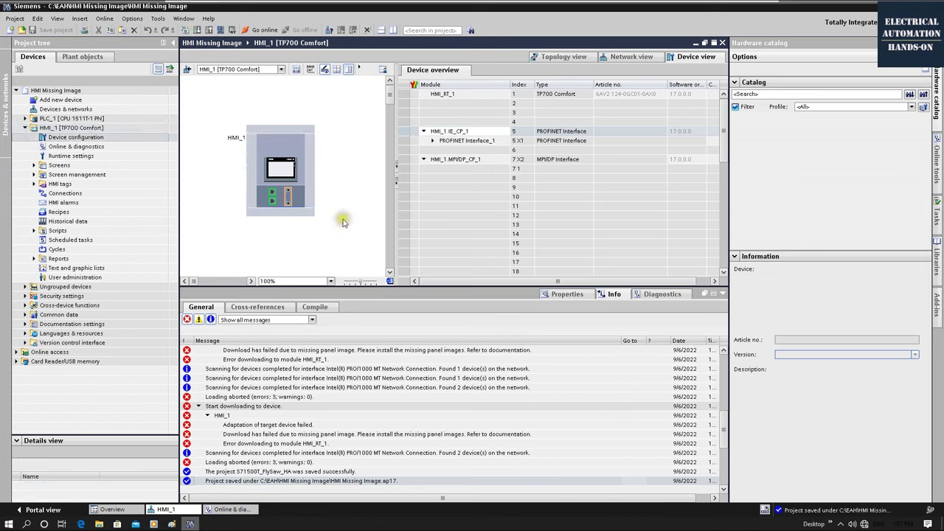
{"action": "left_click", "coordinate": [66, 101]}
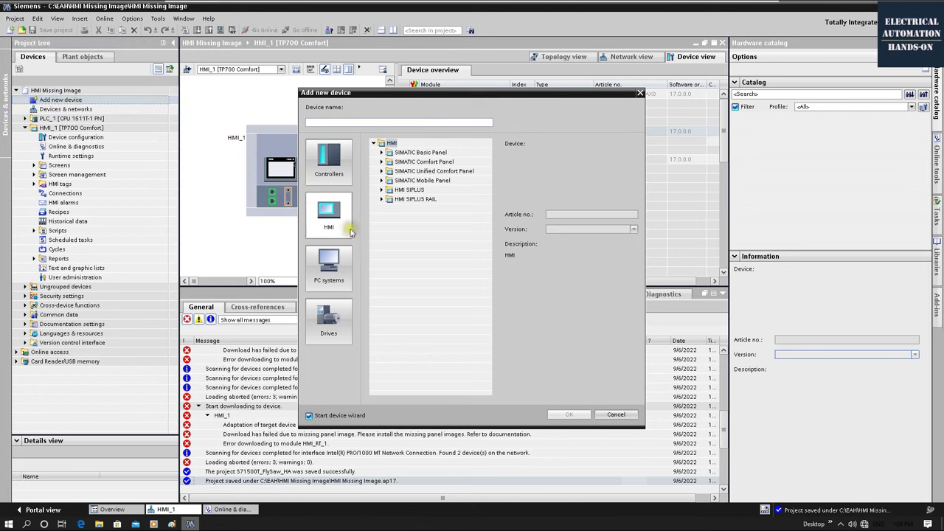
{"action": "left_click", "coordinate": [381, 162]}
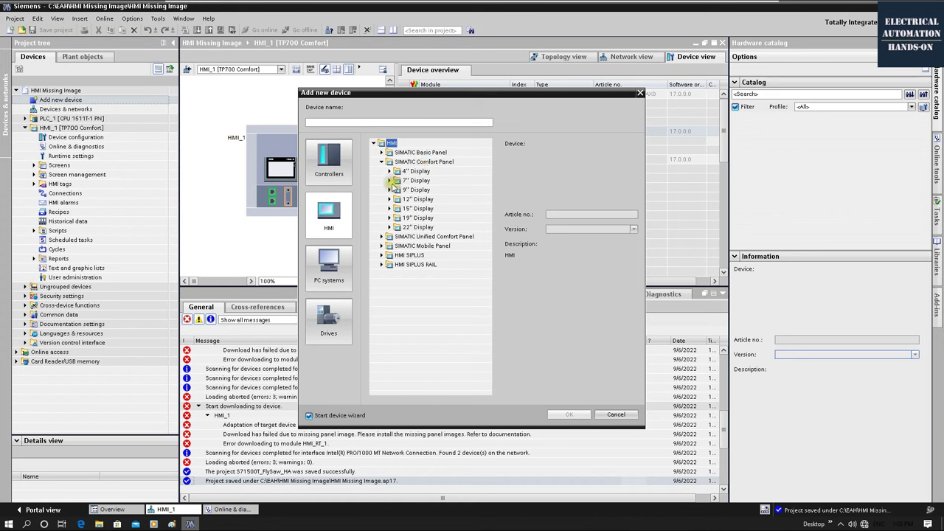
{"action": "left_click", "coordinate": [389, 180]}
{"action": "left_click", "coordinate": [427, 189]}
{"action": "left_click", "coordinate": [397, 190]}
{"action": "left_click", "coordinate": [441, 199]}
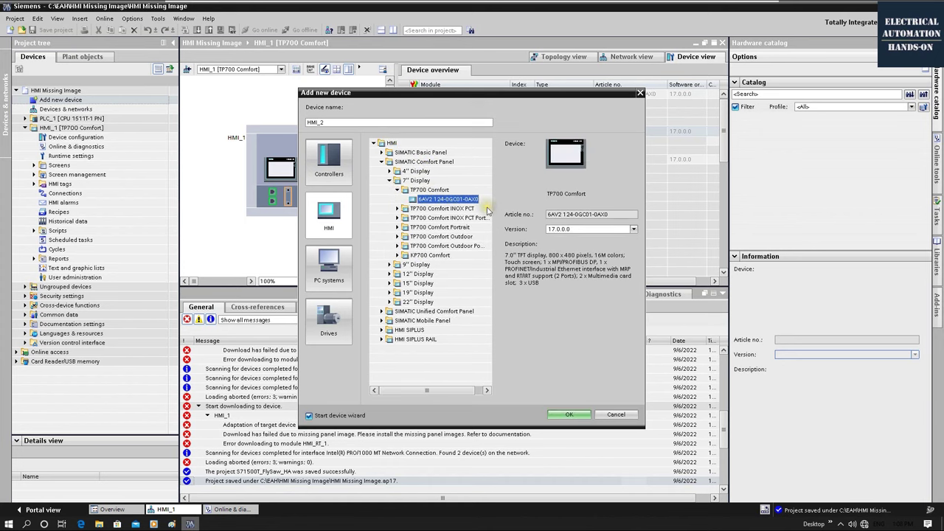
Step: Set the TP700 Comfort device version to 16.0.0.0 and confirm the device selection
{"action": "left_click", "coordinate": [633, 229]}
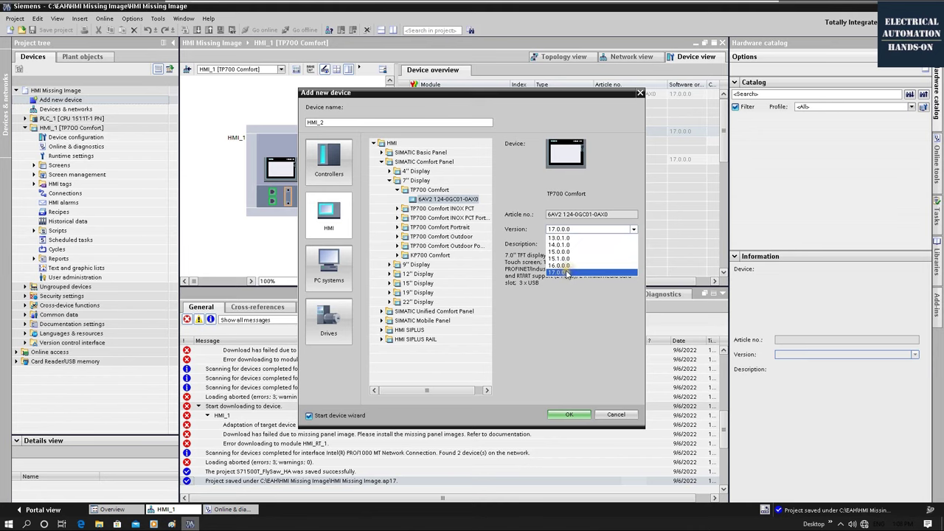
{"action": "left_click", "coordinate": [603, 323]}
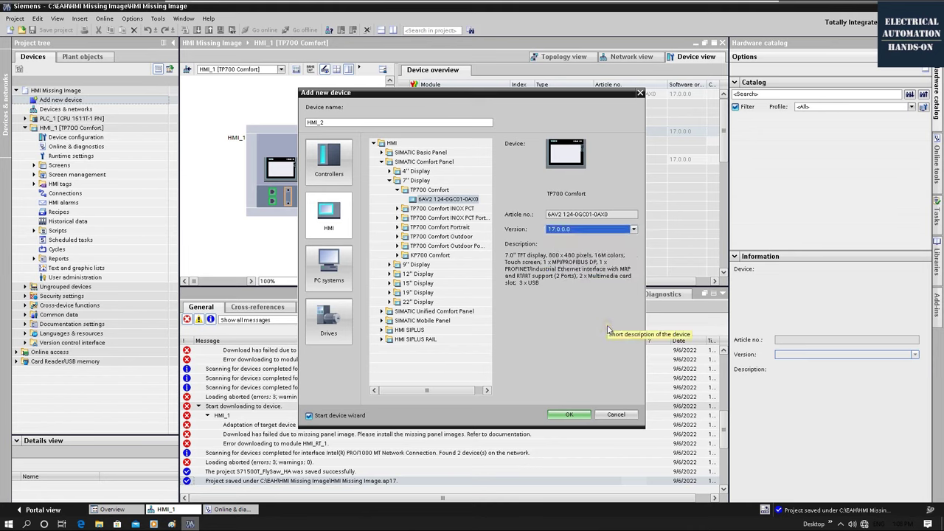
{"action": "left_click", "coordinate": [587, 229]}
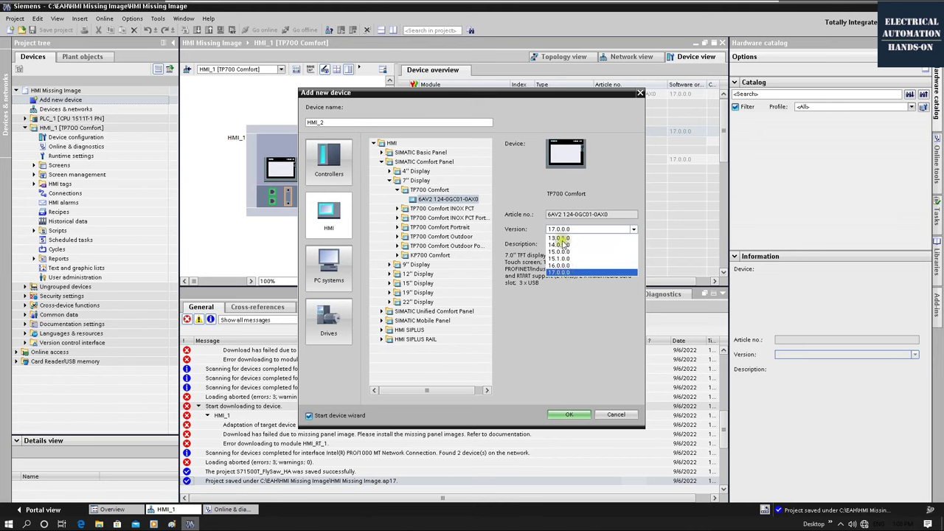
{"action": "left_click", "coordinate": [558, 271]}
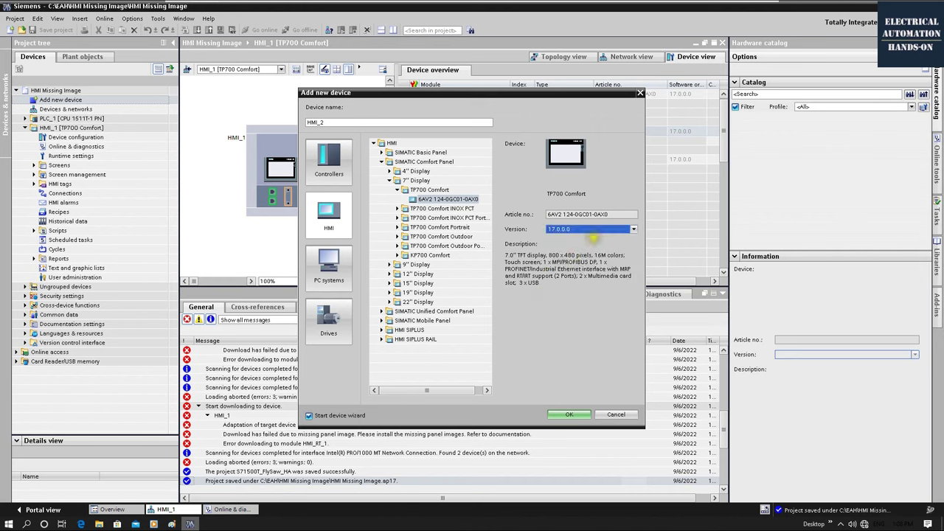
{"action": "left_click", "coordinate": [558, 229]}
{"action": "left_click", "coordinate": [560, 265]}
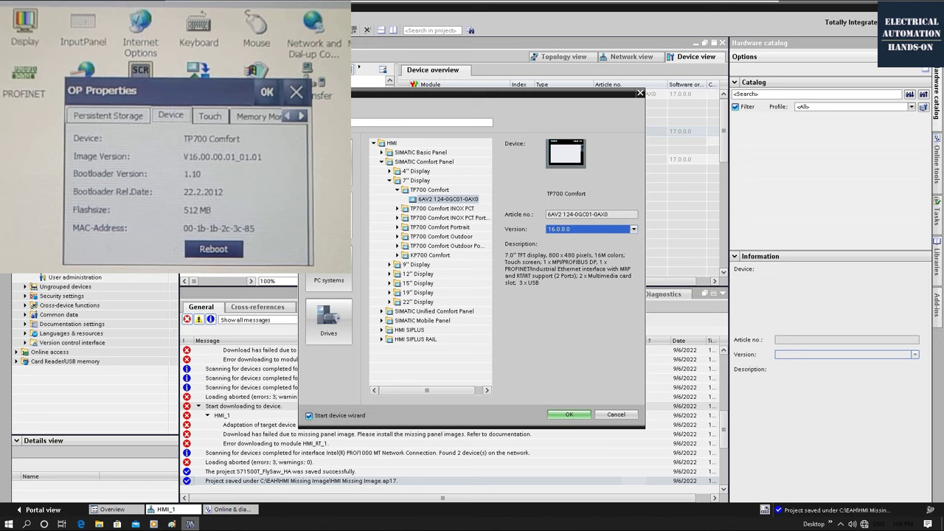
{"action": "left_click", "coordinate": [572, 415]}
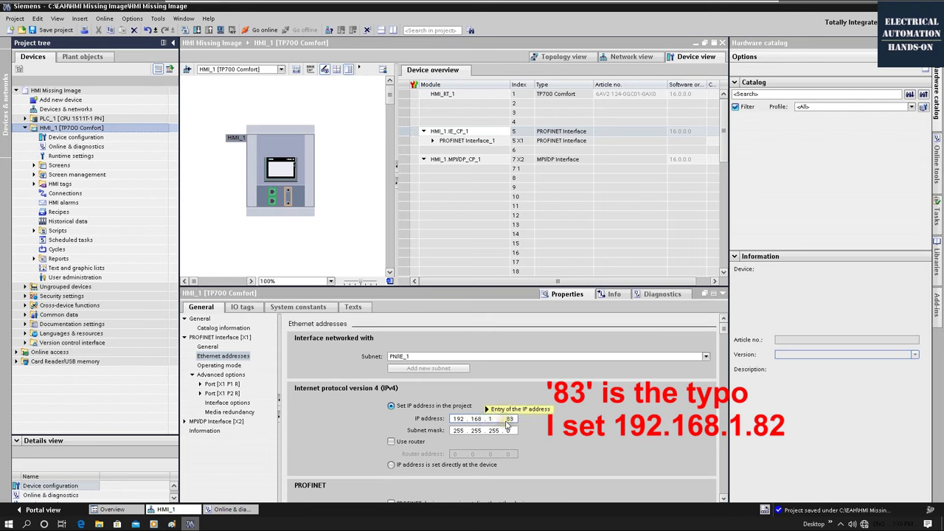
Step: Check the IP address setting of HMI_1 and compile the panel's configuration
{"action": "mouse_move", "coordinate": [507, 422]}
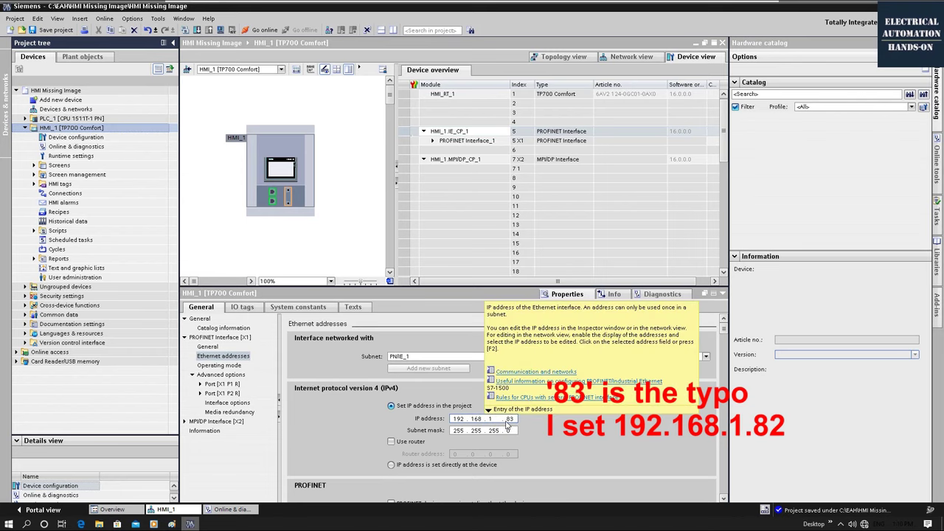
{"action": "left_click", "coordinate": [334, 151]}
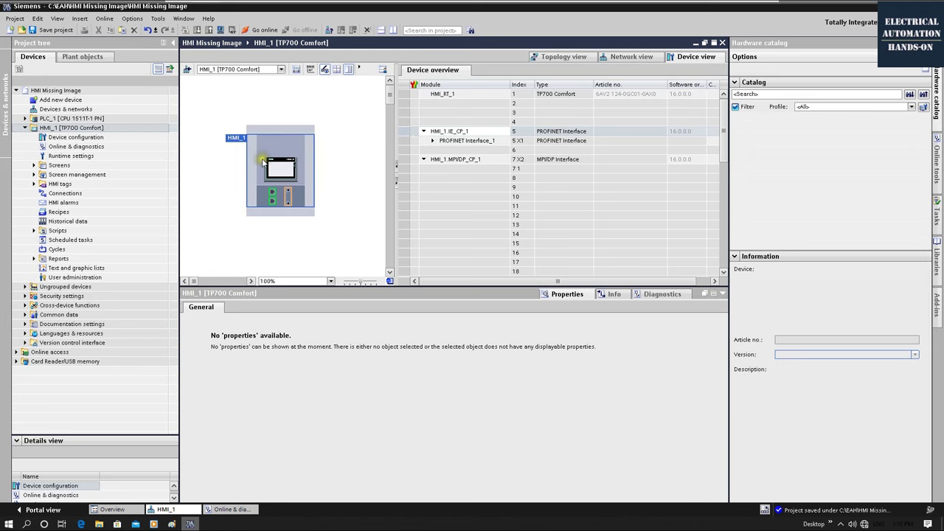
{"action": "left_click", "coordinate": [112, 128]}
{"action": "left_click", "coordinate": [186, 30]}
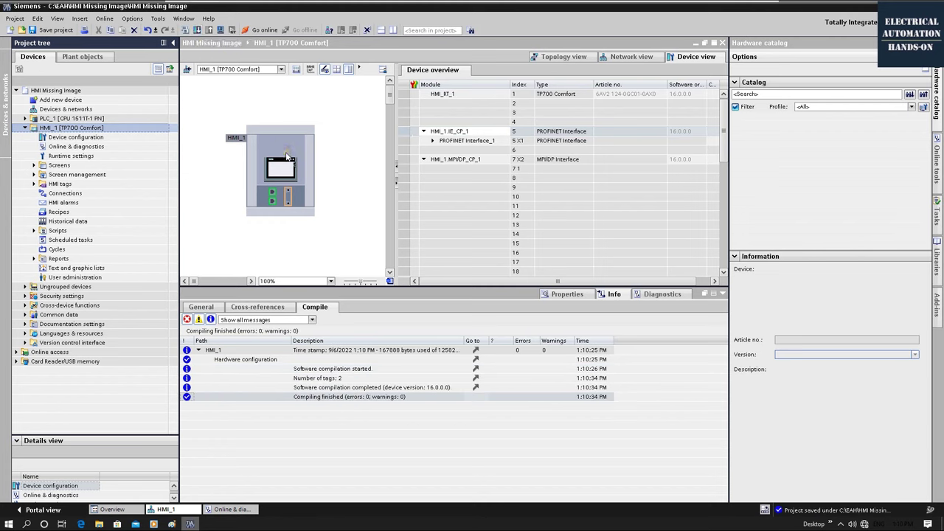
Step: Review the name server and Ethernet parameters of the PN_X1 connection on the panel and confirm the settings
{"action": "left_click", "coordinate": [289, 161]}
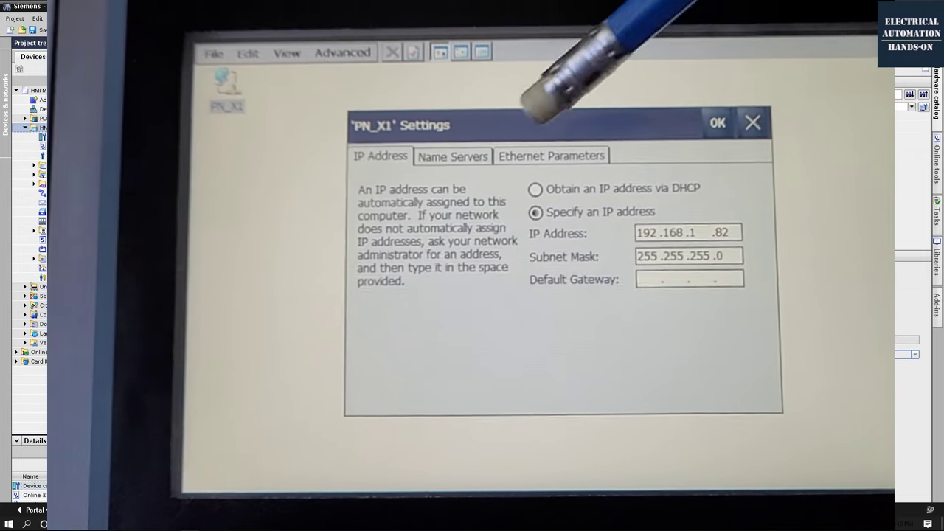
{"action": "left_click", "coordinate": [427, 126]}
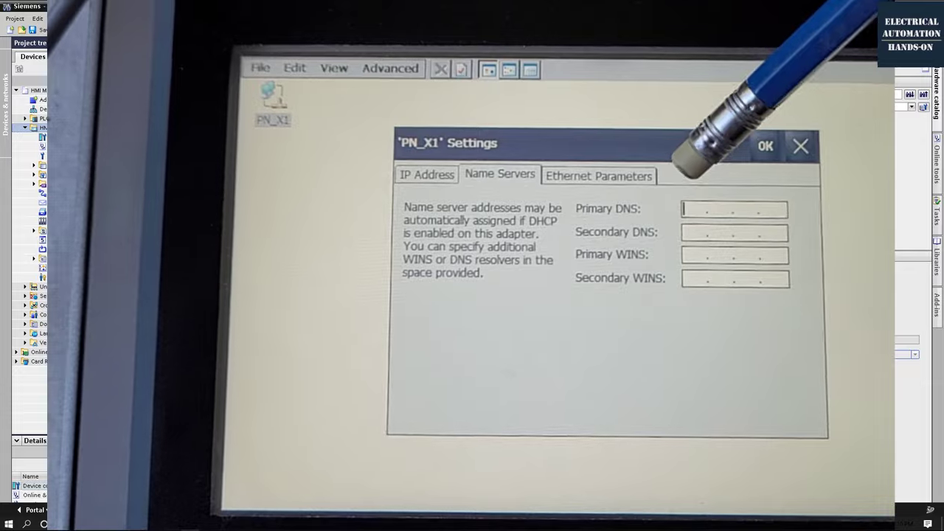
{"action": "left_click", "coordinate": [590, 168]}
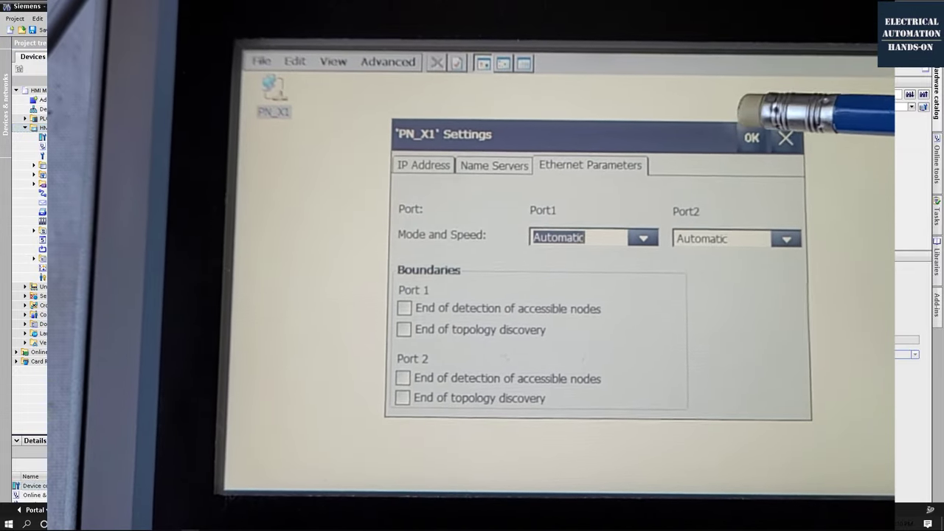
{"action": "left_click", "coordinate": [747, 135]}
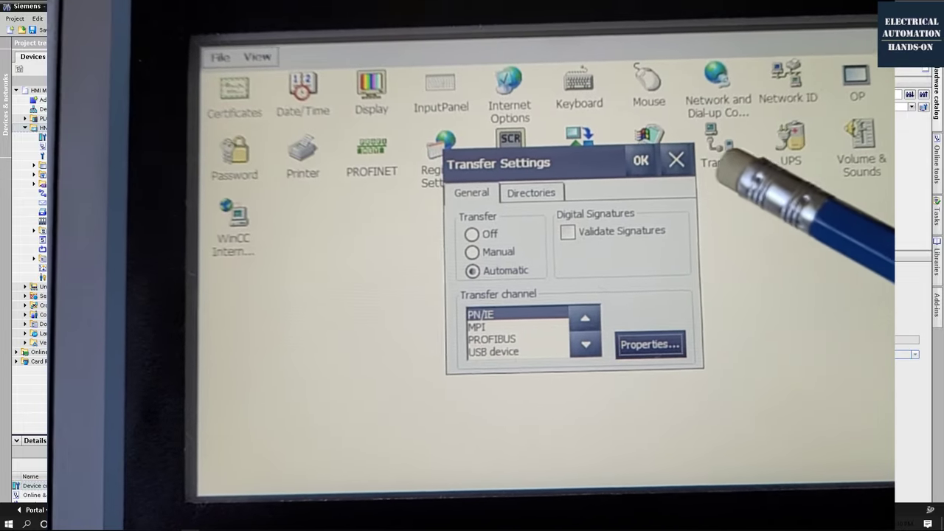
Step: Close the panel's transfer settings and show the device information in the OP properties
{"action": "left_click", "coordinate": [672, 158]}
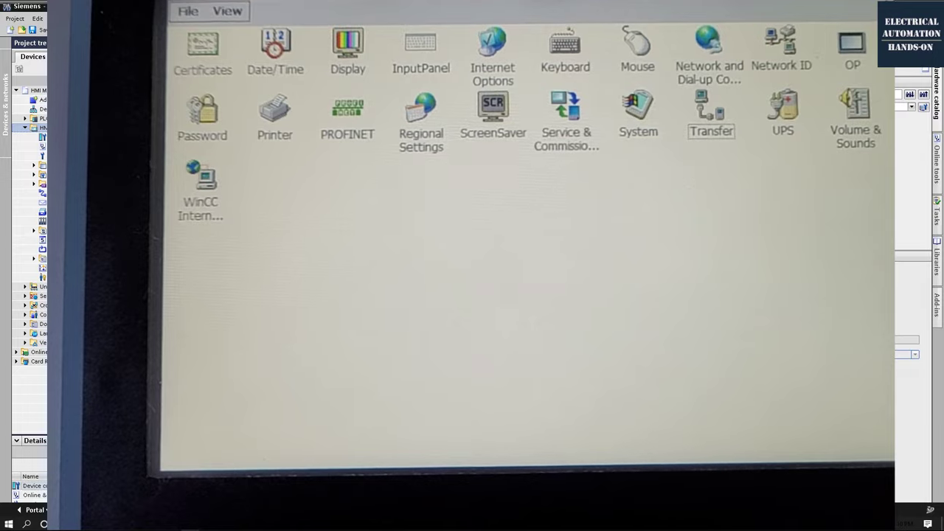
{"action": "double_click", "coordinate": [840, 72]}
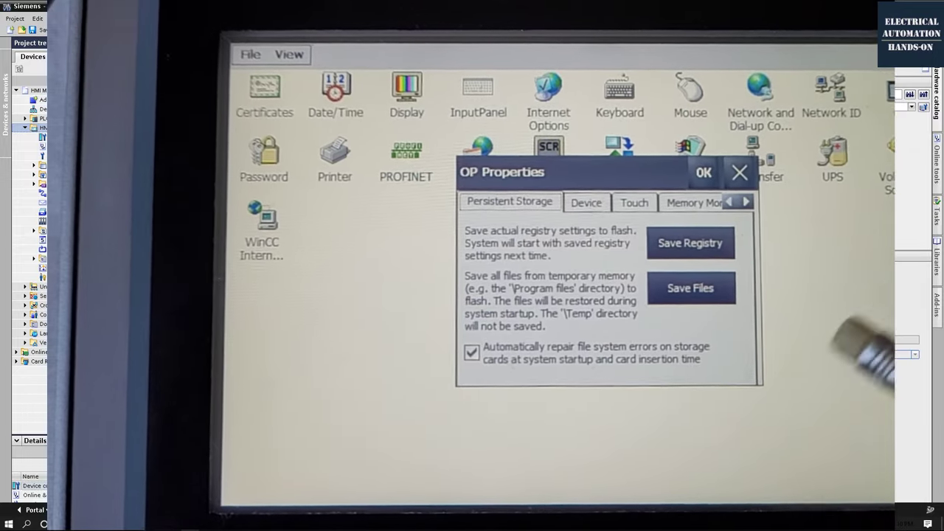
{"action": "left_click", "coordinate": [582, 200]}
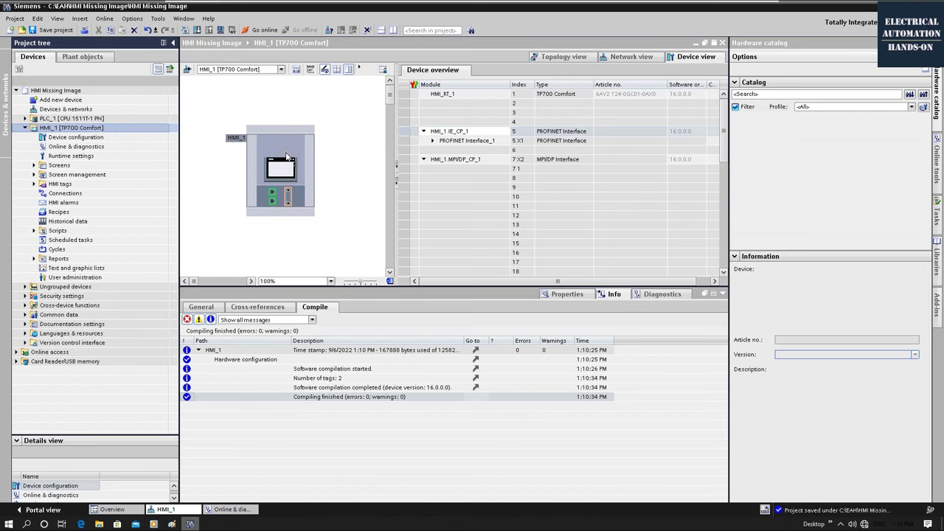
Step: Set the HMI_1 download connection to Direct at slot '5 X1' and search for compatible target devices
{"action": "left_click", "coordinate": [288, 157]}
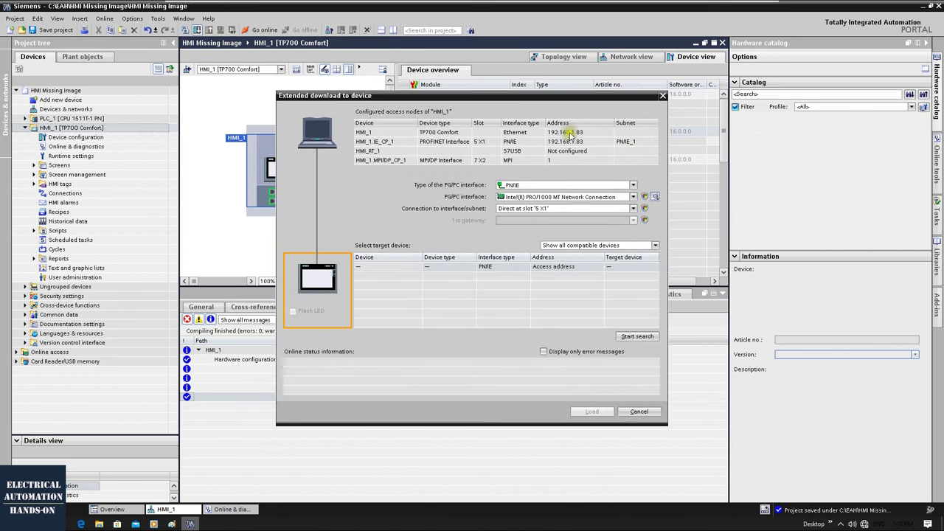
{"action": "left_click", "coordinate": [580, 210]}
{"action": "left_click", "coordinate": [528, 234]}
{"action": "left_click", "coordinate": [637, 336]}
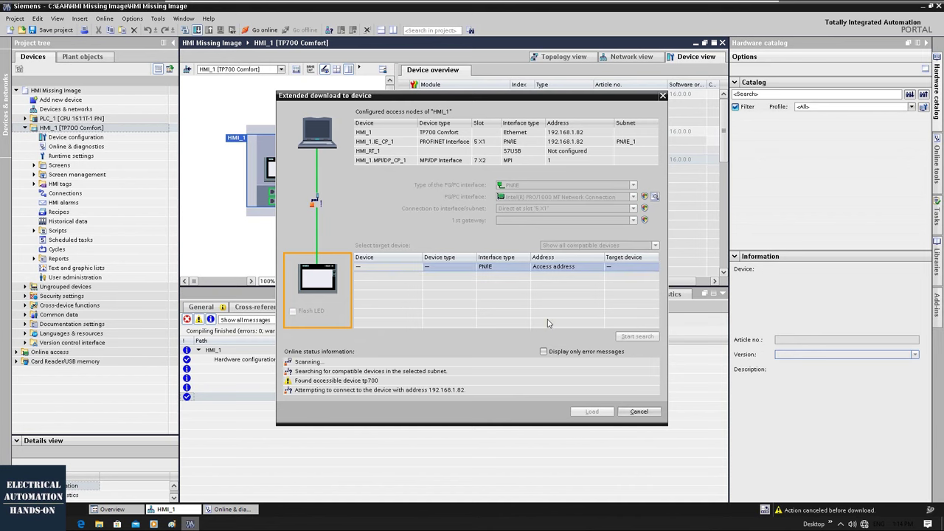
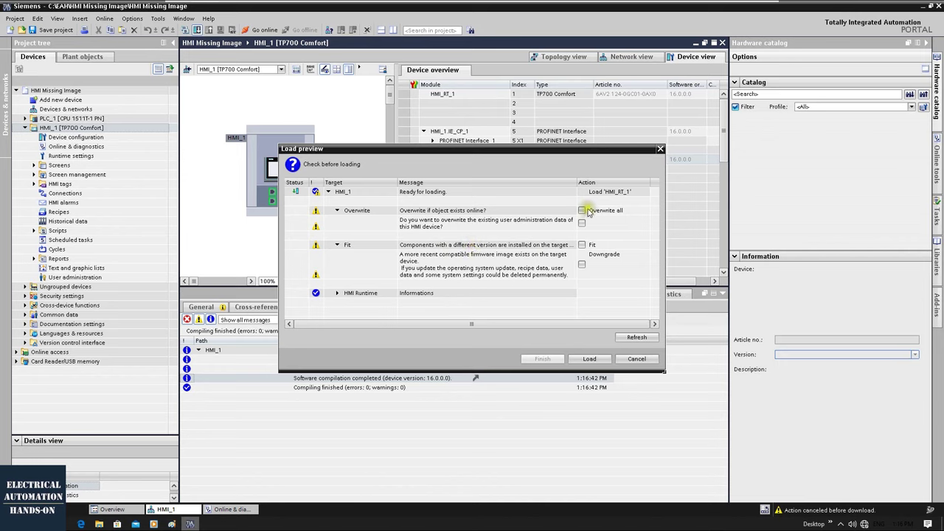
Step: Widen the load preview and its message column, and expand the HMI Runtime entry to read the version information
{"action": "left_click_drag", "start_coordinate": [577, 182], "coordinate": [615, 183]}
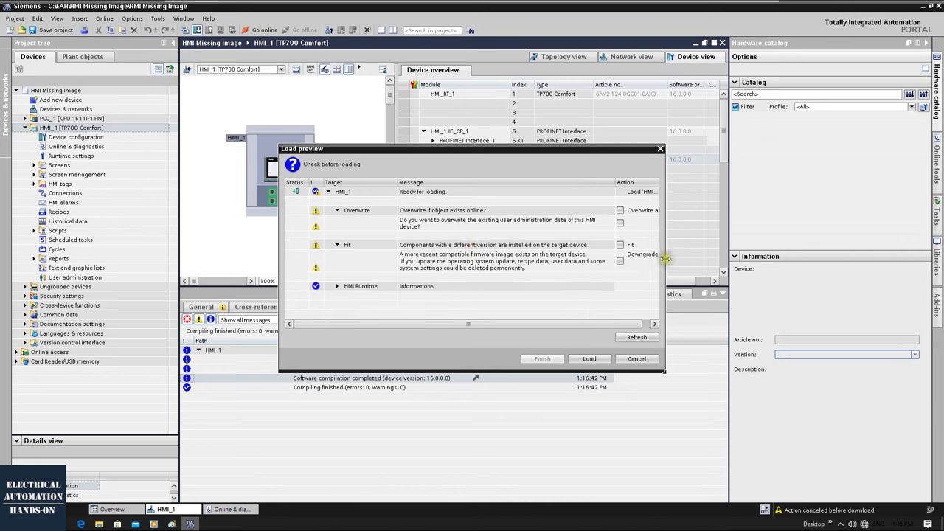
{"action": "left_click_drag", "start_coordinate": [667, 261], "coordinate": [751, 260]}
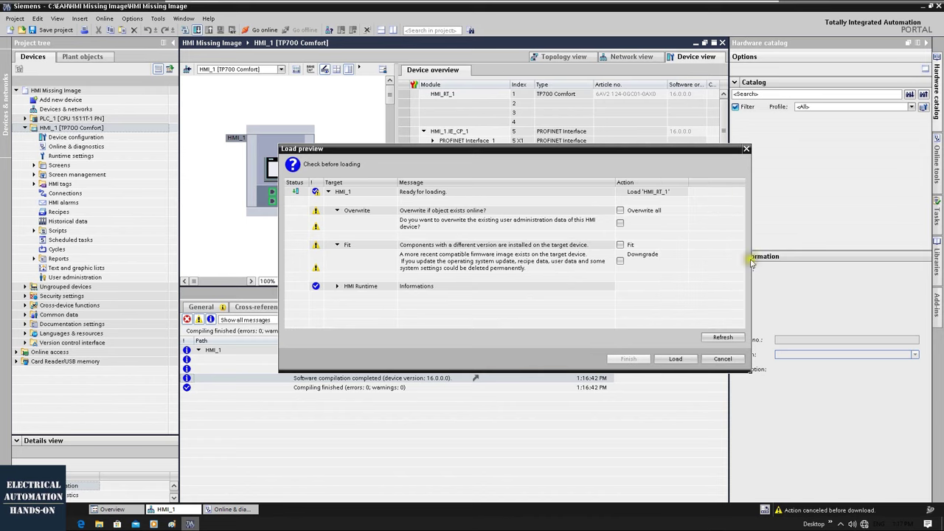
{"action": "left_click", "coordinate": [337, 286]}
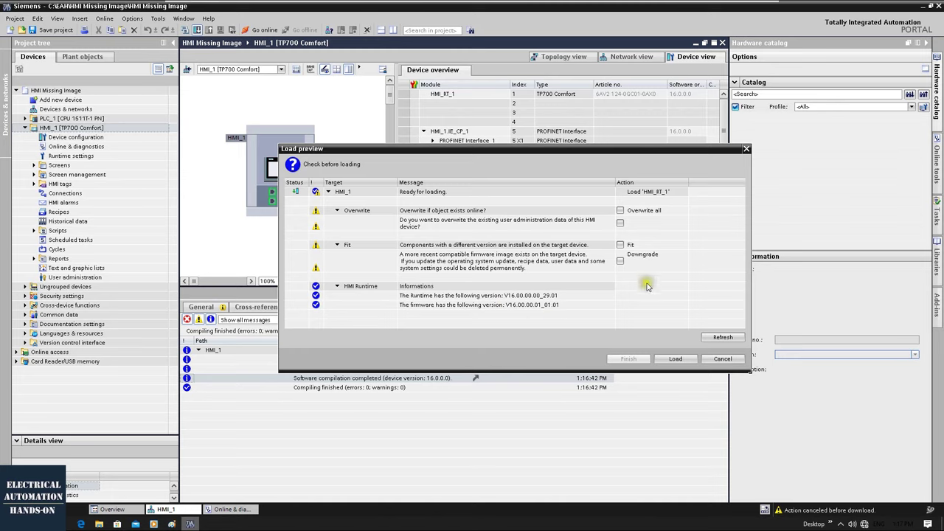
Step: Accept the Overwrite all and Fit (Downgrade) actions for HMI_1 and load the project to the panel
{"action": "left_click", "coordinate": [620, 210]}
{"action": "left_click", "coordinate": [619, 245]}
{"action": "left_click", "coordinate": [619, 260]}
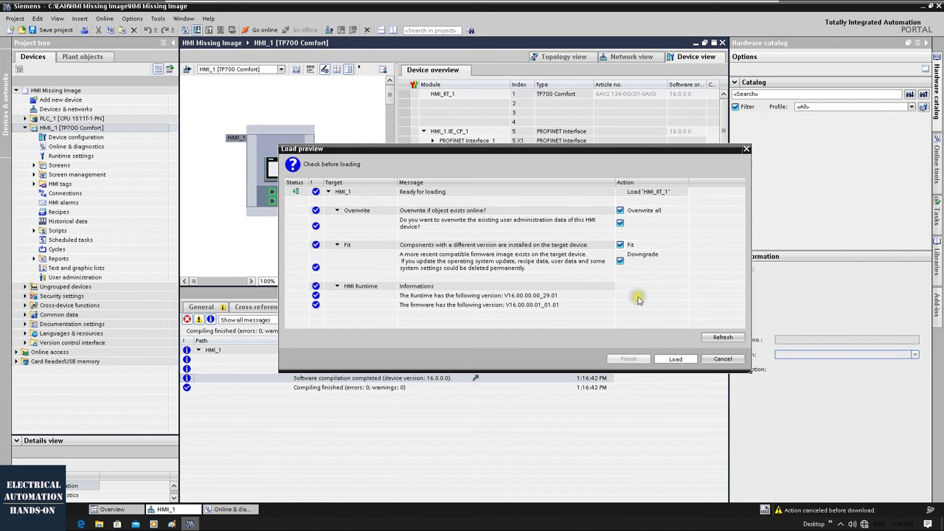
{"action": "left_click", "coordinate": [672, 362]}
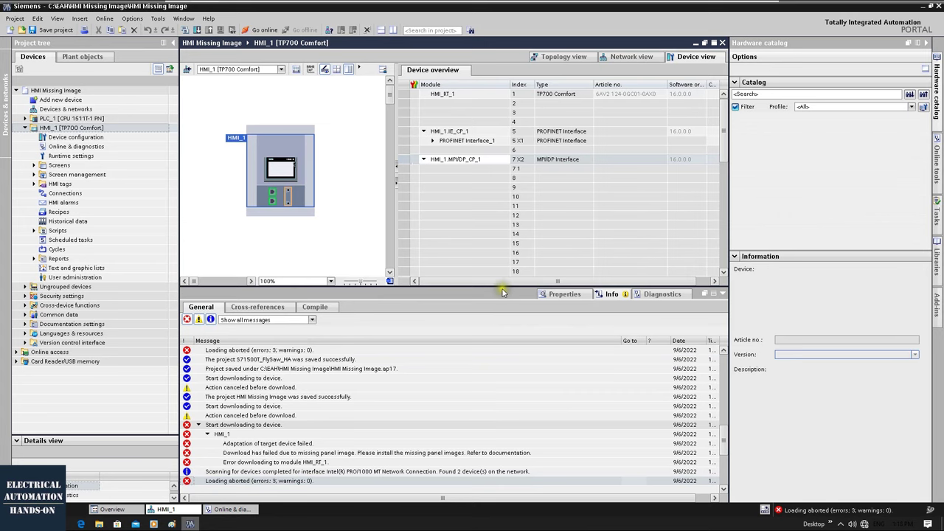
Step: Enlarge the message area and examine the error messages of the HMI_1 download
{"action": "left_click_drag", "start_coordinate": [502, 288], "coordinate": [501, 195]}
{"action": "left_click", "coordinate": [305, 410]}
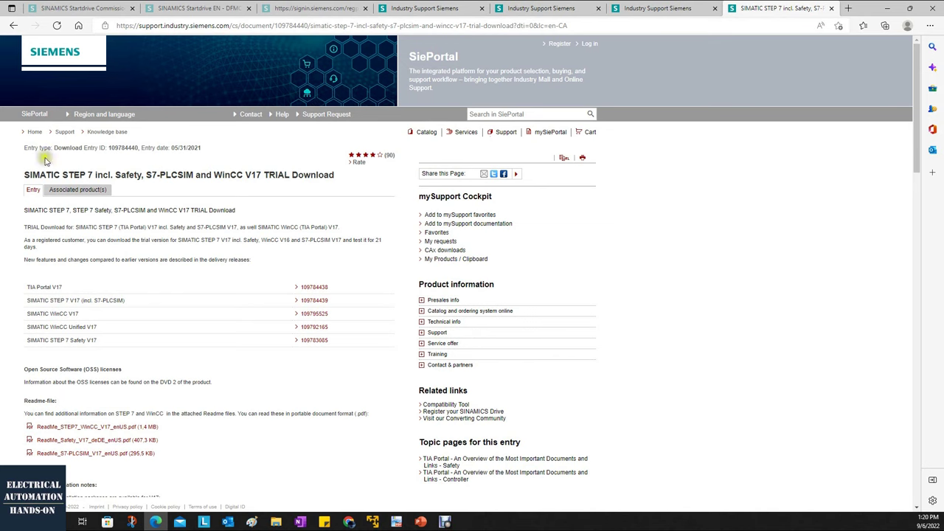
Step: In the browser, examine the STEP 7 and WinCC V17 TRIAL Download entry for the contents of its DVD packages and WinCC panel images
{"action": "scroll", "coordinate": [142, 322], "scroll_direction": "down", "scroll_amount": 3}
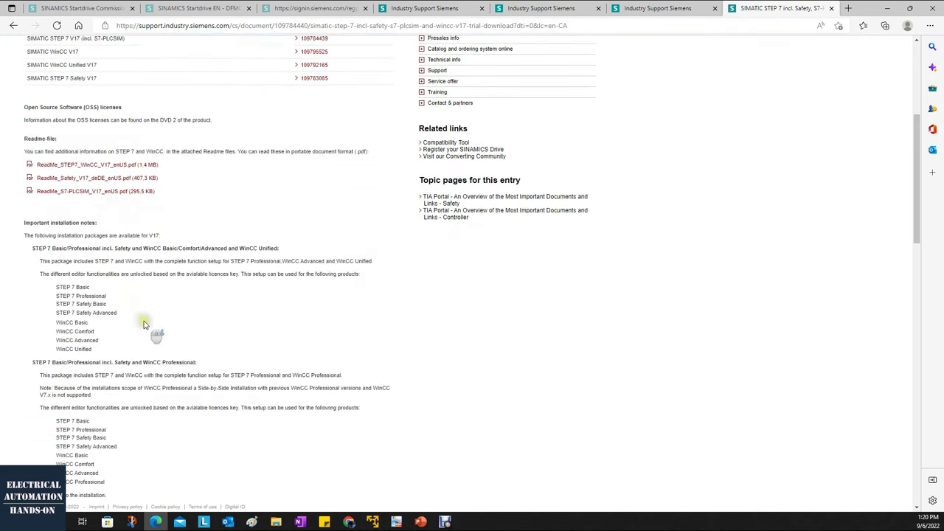
{"action": "scroll", "coordinate": [144, 324], "scroll_direction": "down", "scroll_amount": 5}
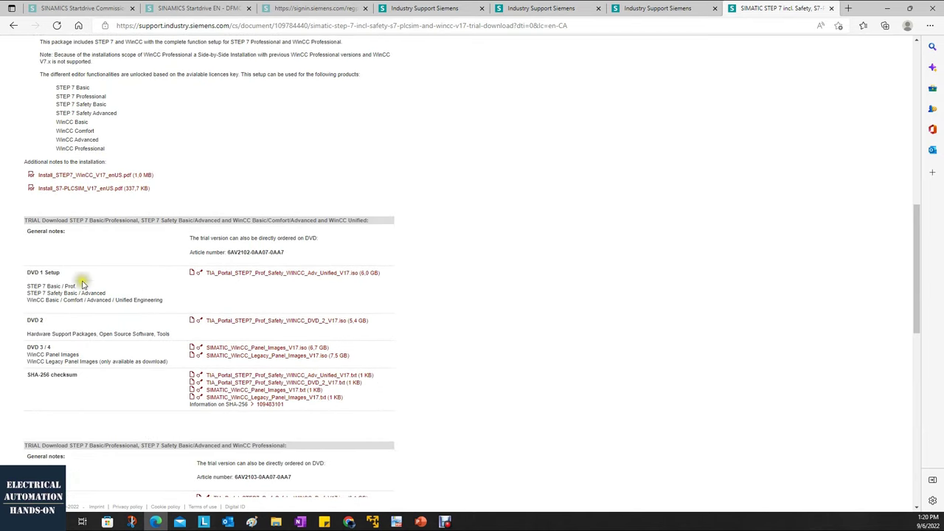
{"action": "left_click", "coordinate": [286, 290]}
{"action": "scroll", "coordinate": [415, 382], "scroll_direction": "down", "scroll_amount": 2}
{"action": "left_click", "coordinate": [470, 207]}
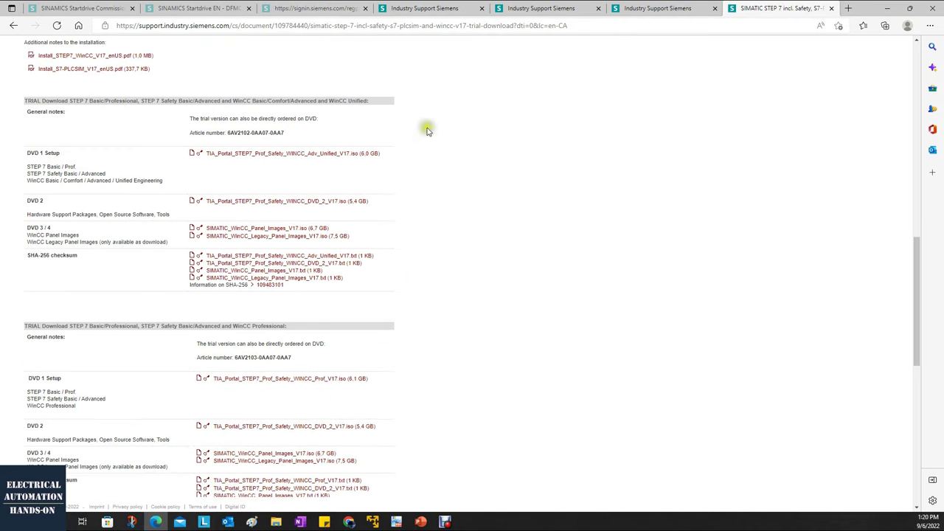
{"action": "scroll", "coordinate": [225, 363], "scroll_direction": "up", "scroll_amount": 2}
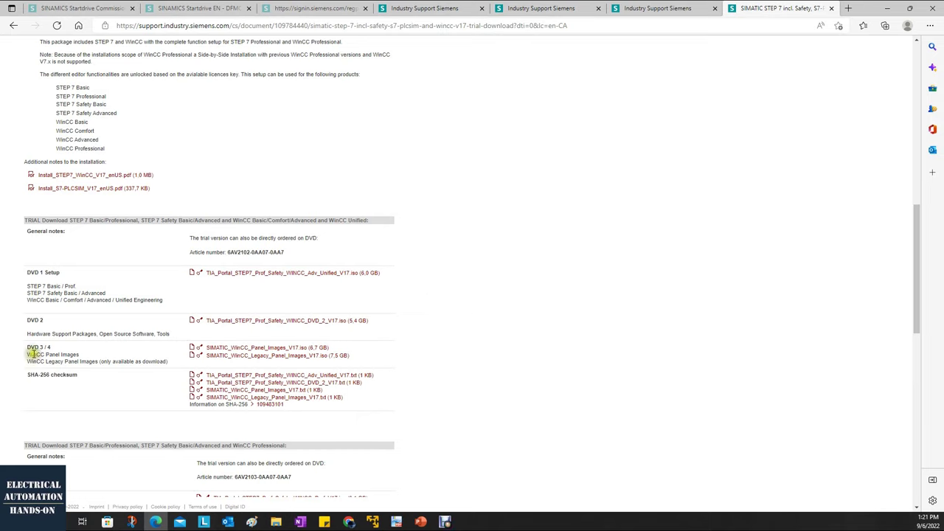
{"action": "scroll", "coordinate": [126, 387], "scroll_direction": "down", "scroll_amount": 2}
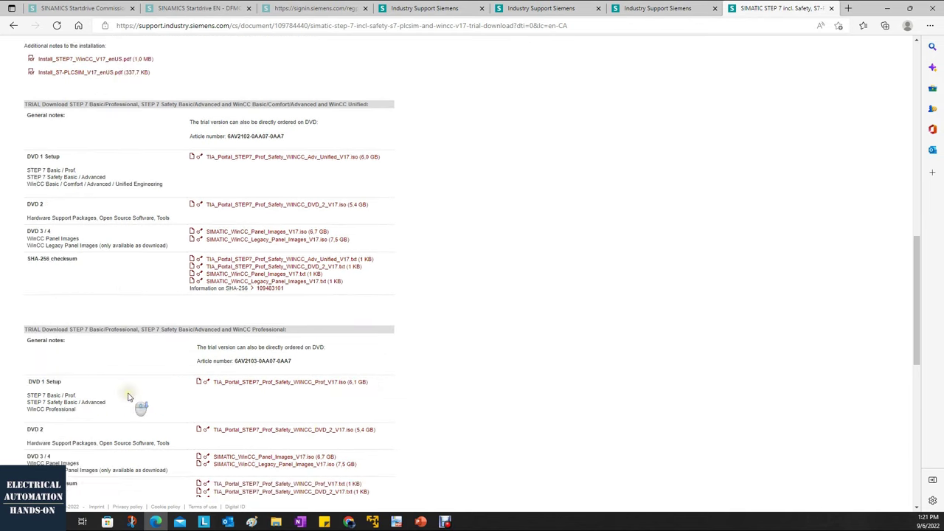
{"action": "left_click", "coordinate": [36, 214]}
{"action": "left_click_drag", "start_coordinate": [37, 214], "coordinate": [158, 215]}
{"action": "left_click", "coordinate": [171, 216]}
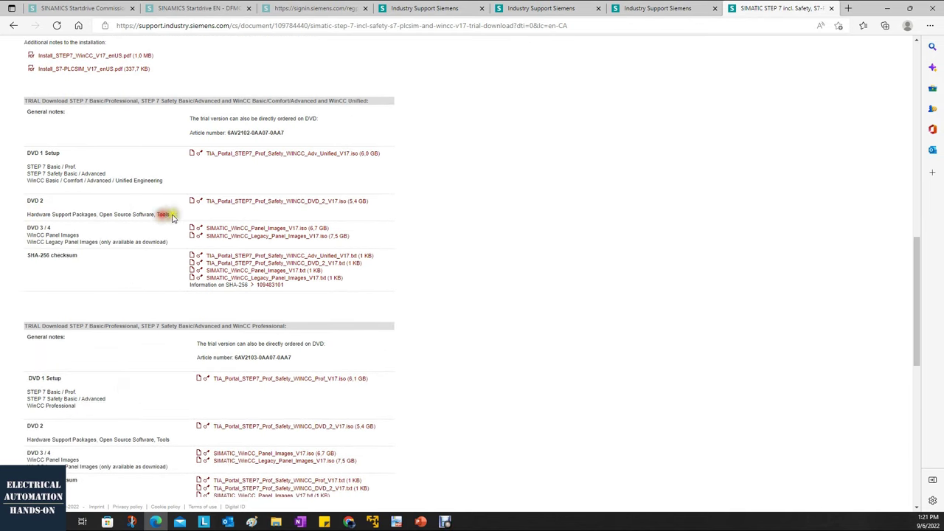
Step: Examine the DVD 3 / 4 entry for the WinCC Panel Images in the first trial download table
{"action": "left_click_drag", "start_coordinate": [28, 227], "coordinate": [41, 231]}
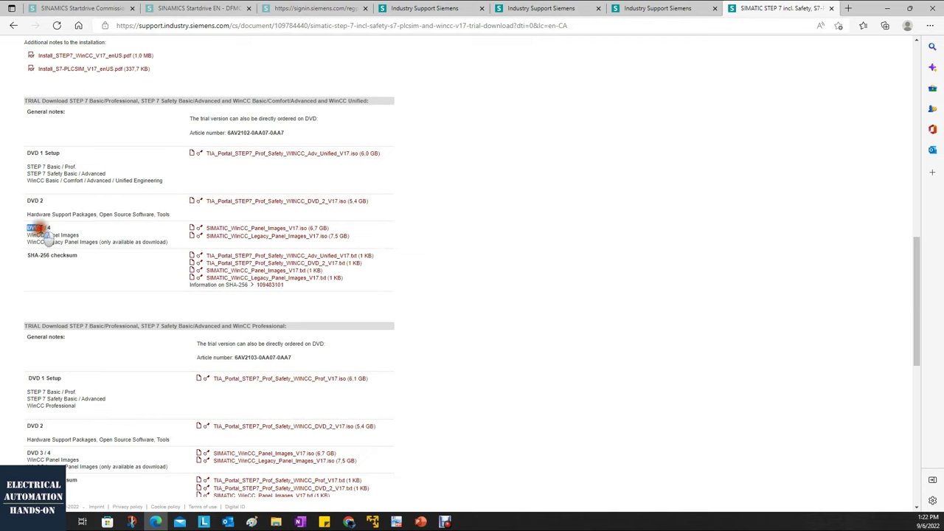
{"action": "left_click", "coordinate": [41, 235]}
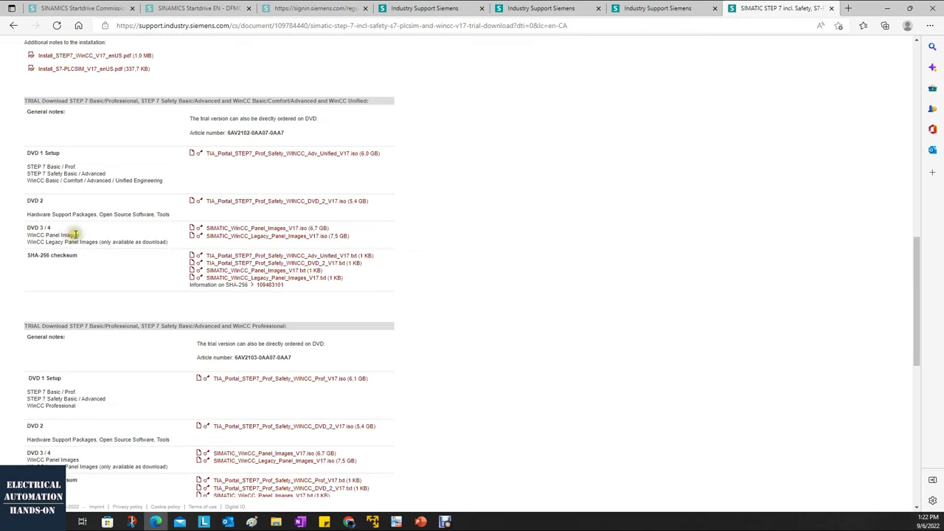
{"action": "left_click_drag", "start_coordinate": [80, 234], "coordinate": [42, 235]}
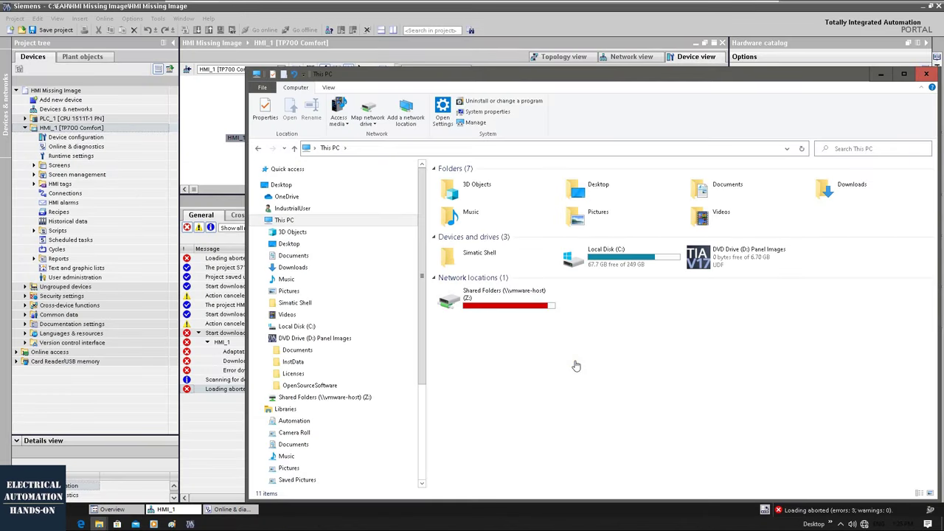
Step: Open the contents of the Panel Images DVD drive (D:), and close TIA Portal, saving the project changes
{"action": "right_click", "coordinate": [749, 252]}
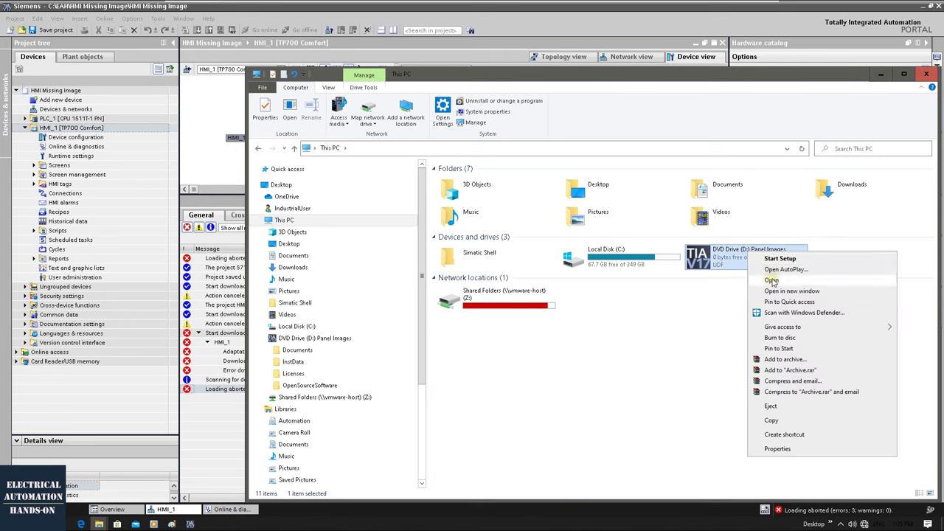
{"action": "left_click", "coordinate": [772, 279]}
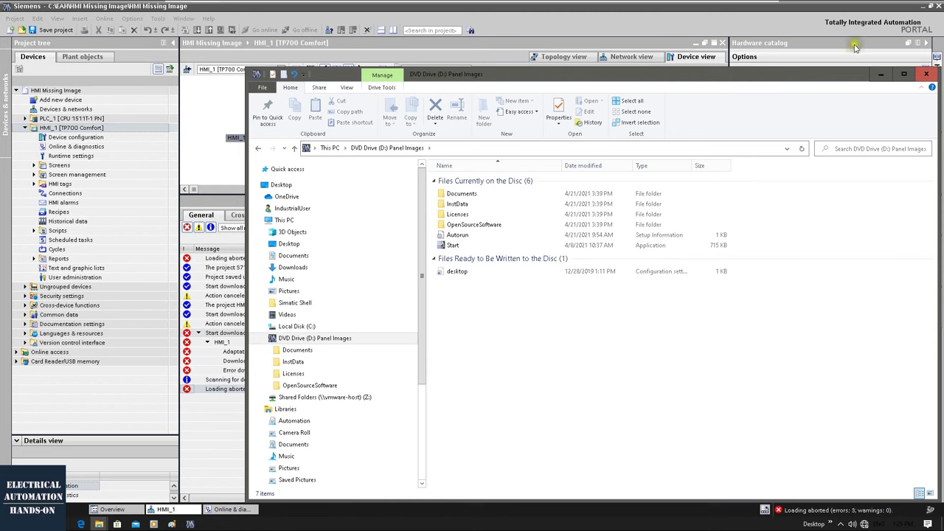
{"action": "left_click", "coordinate": [936, 6]}
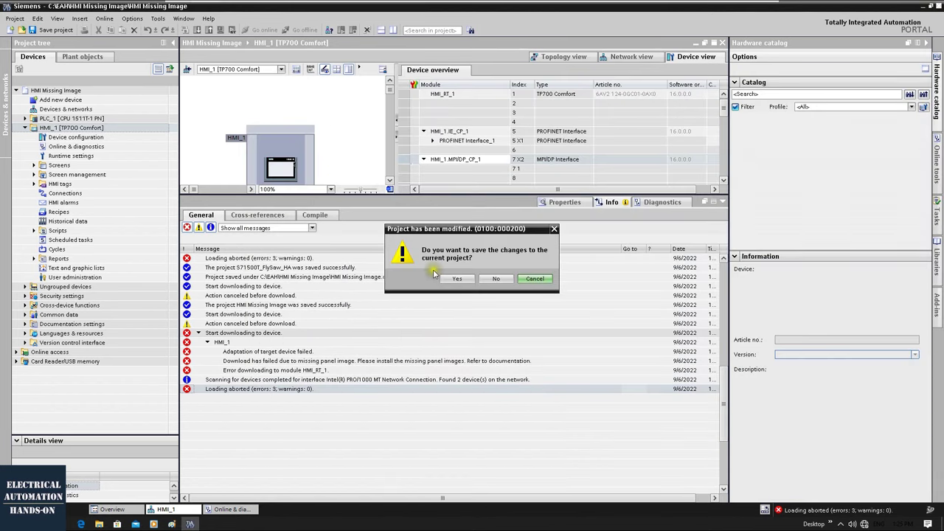
{"action": "left_click", "coordinate": [455, 278]}
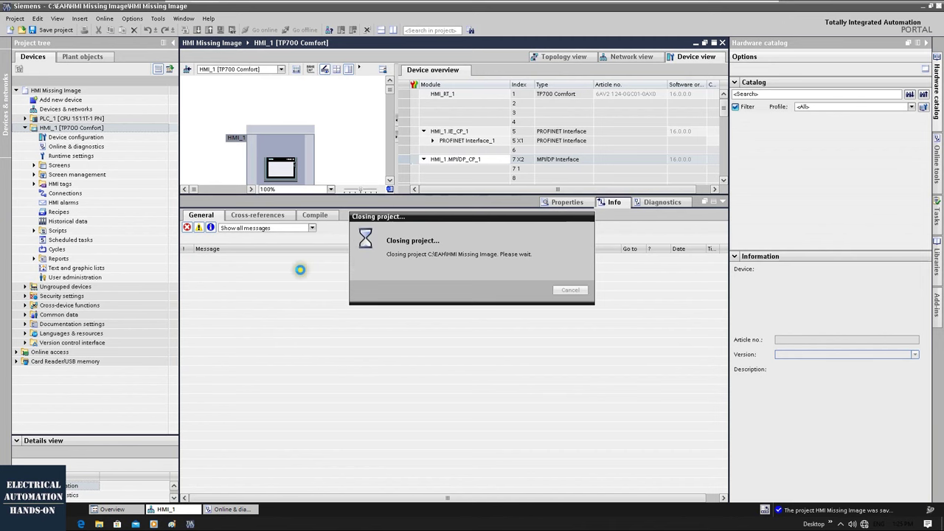
Step: Browse in a new File Explorer window to C:\Program Files\Siemens\Automation\Portal V17\Data\Hmi\Transfer
{"action": "left_click", "coordinate": [99, 525]}
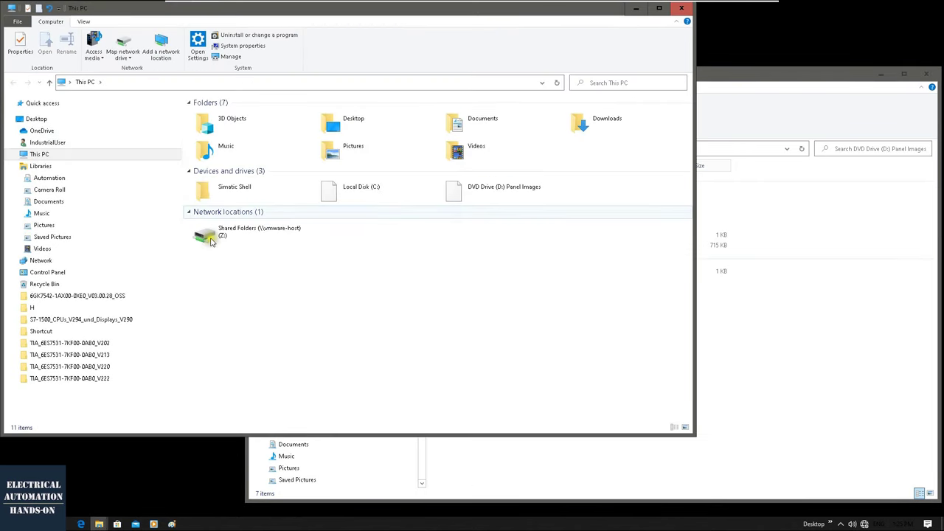
{"action": "left_click", "coordinate": [353, 201]}
{"action": "double_click", "coordinate": [354, 201]}
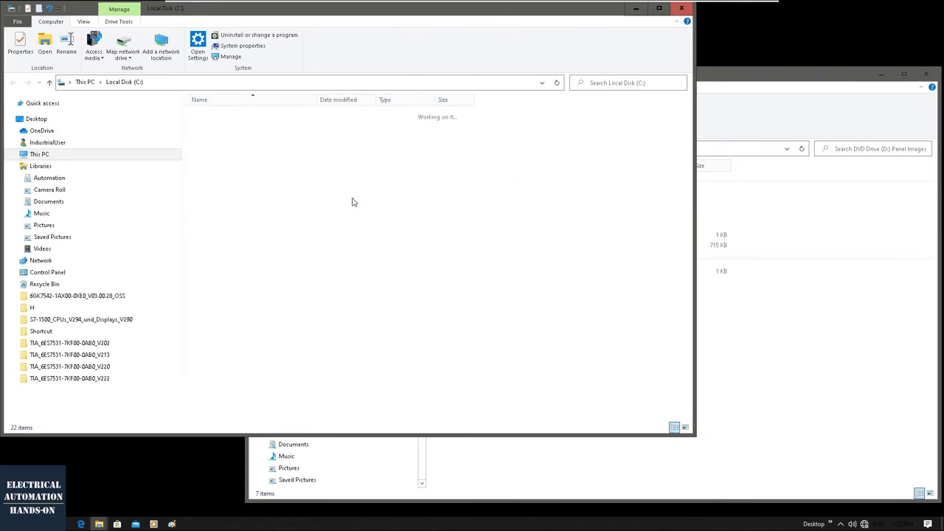
{"action": "double_click", "coordinate": [230, 229]}
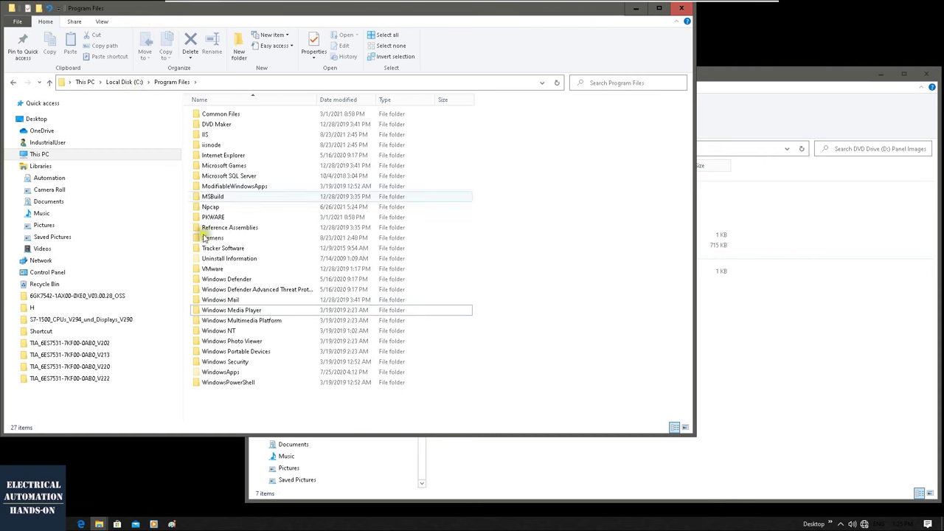
{"action": "double_click", "coordinate": [228, 238]}
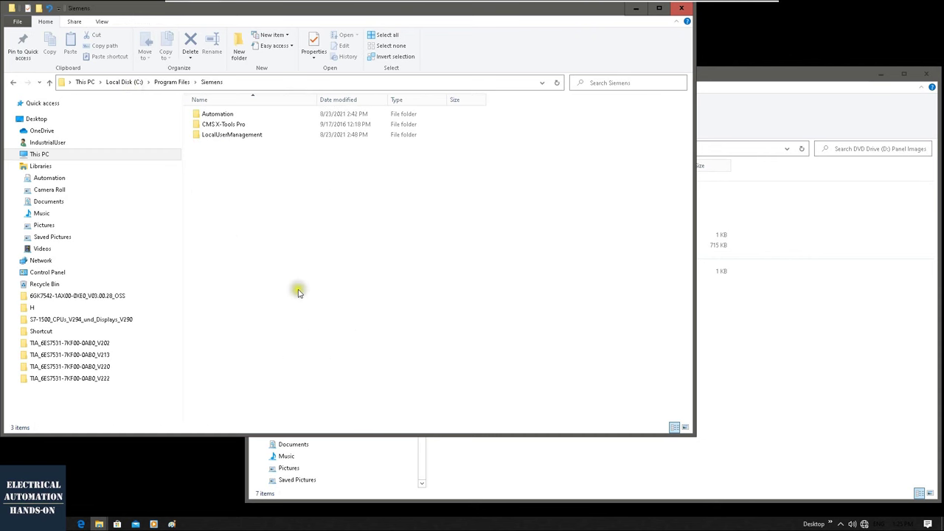
{"action": "double_click", "coordinate": [231, 117]}
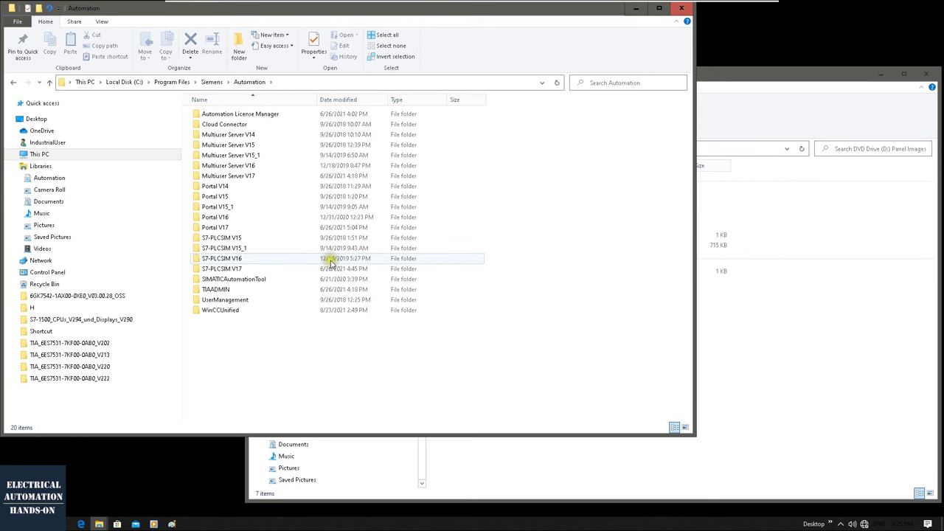
{"action": "double_click", "coordinate": [226, 231]}
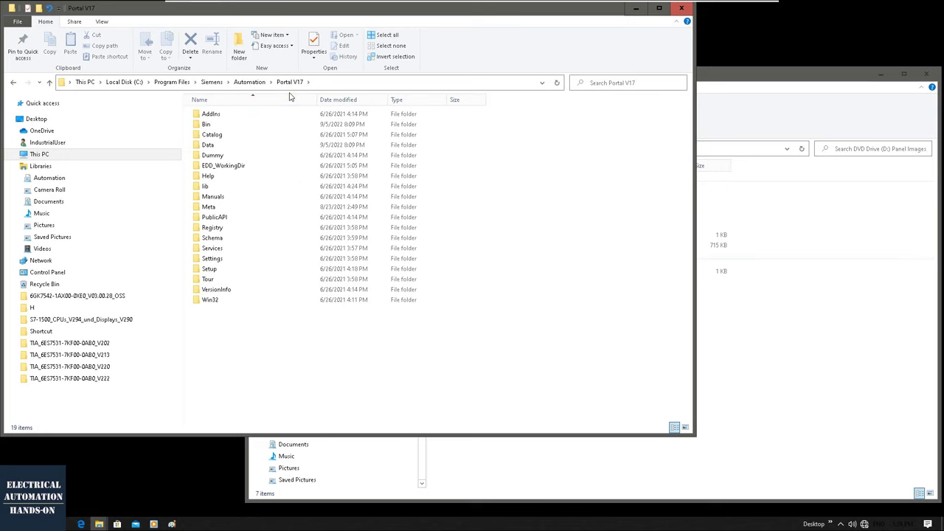
{"action": "double_click", "coordinate": [212, 146]}
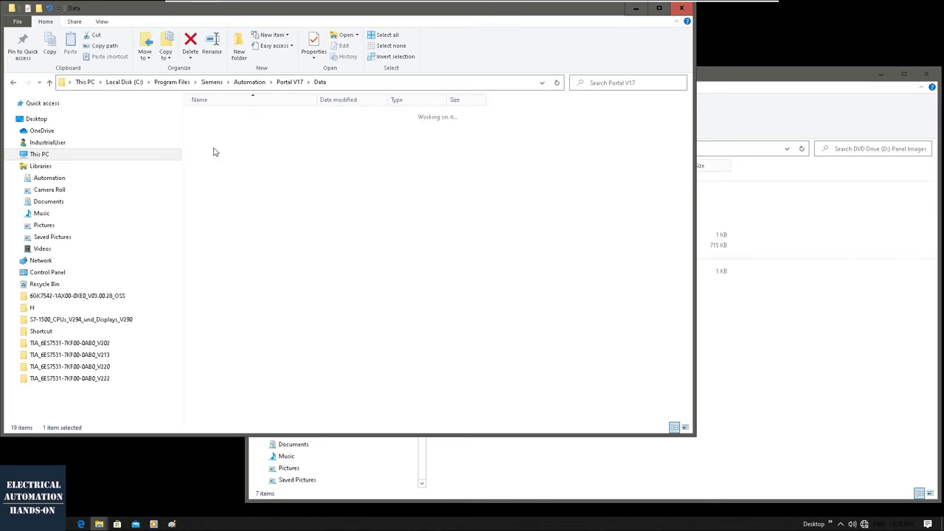
{"action": "double_click", "coordinate": [212, 156]}
{"action": "double_click", "coordinate": [211, 372]}
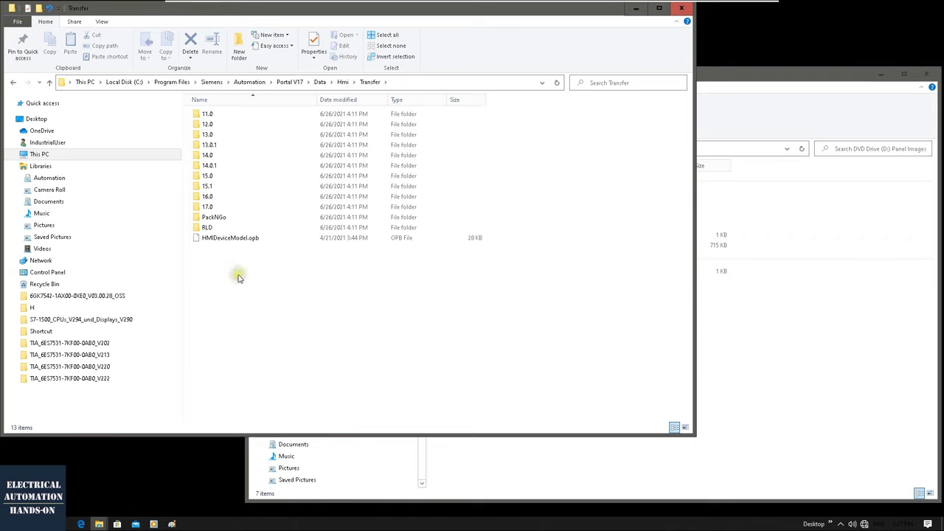
Step: Examine the whole 16.0 transfer folder for panel image files, and put the folder window away
{"action": "double_click", "coordinate": [234, 196]}
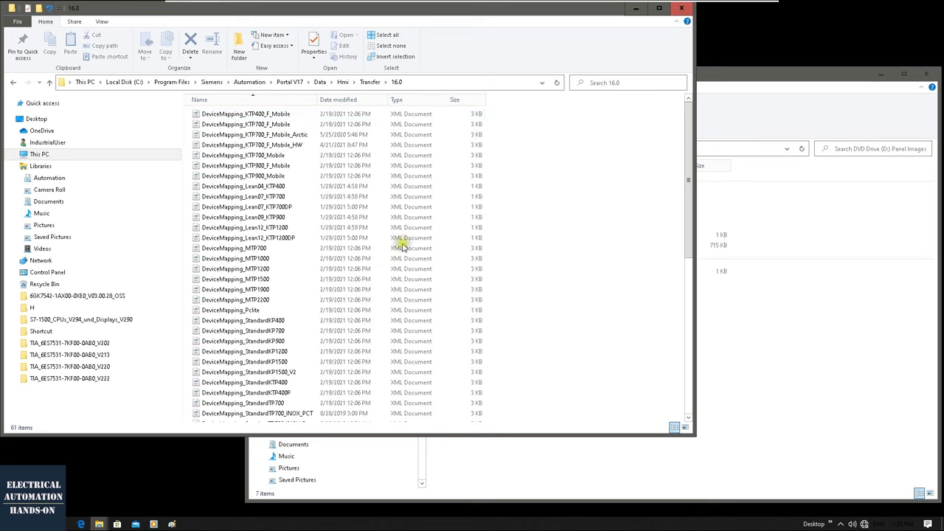
{"action": "scroll", "coordinate": [243, 394], "scroll_direction": "down", "scroll_amount": 10}
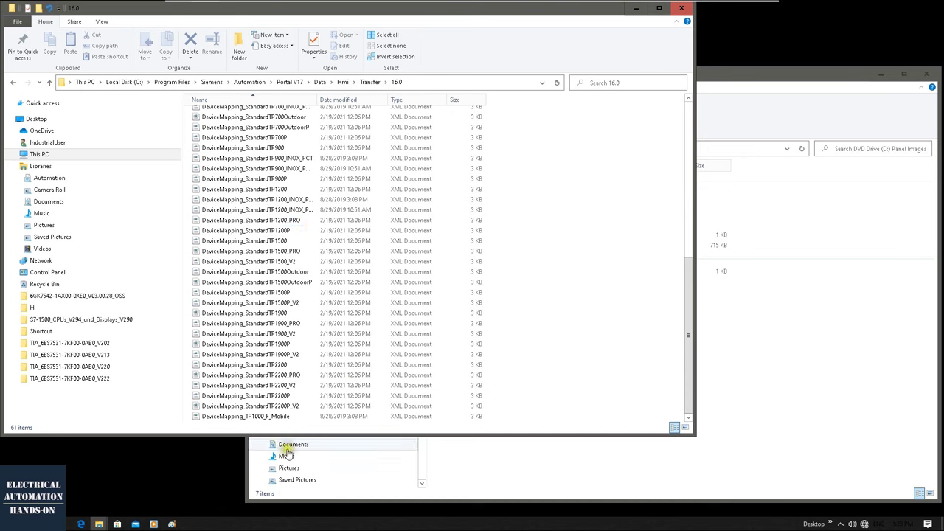
{"action": "scroll", "coordinate": [421, 298], "scroll_direction": "up", "scroll_amount": 9}
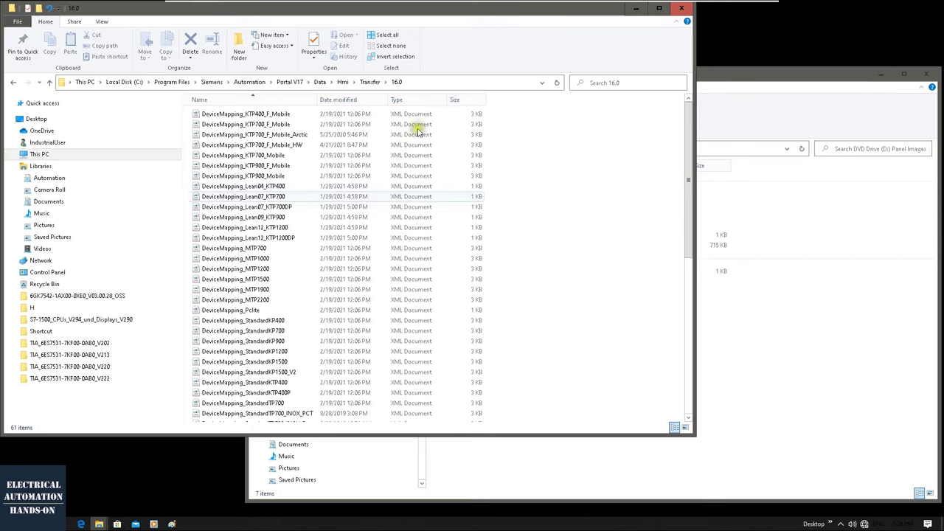
{"action": "left_click", "coordinate": [646, 9]}
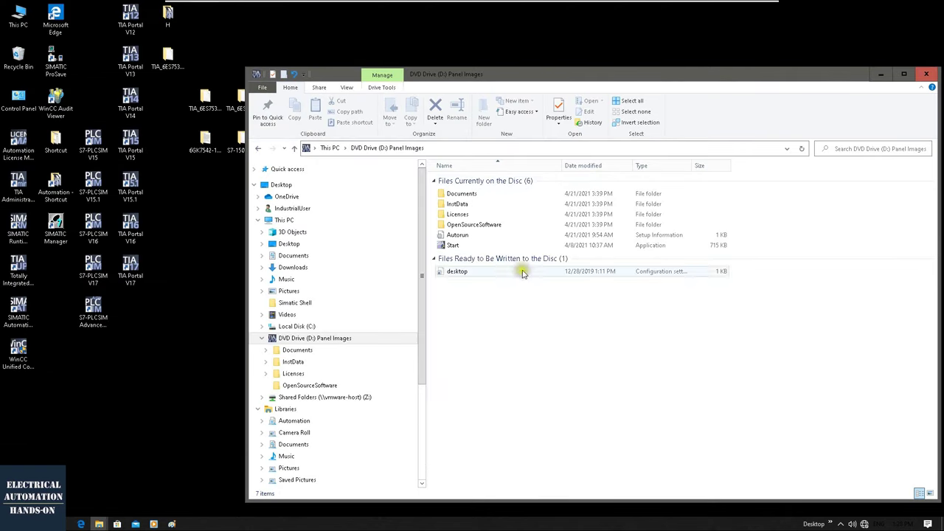
Step: Start the setup from the Panel Images disc and proceed with Current Panel Images for V17.0 selected
{"action": "right_click", "coordinate": [448, 245]}
{"action": "left_click", "coordinate": [469, 263]}
{"action": "left_click", "coordinate": [421, 327]}
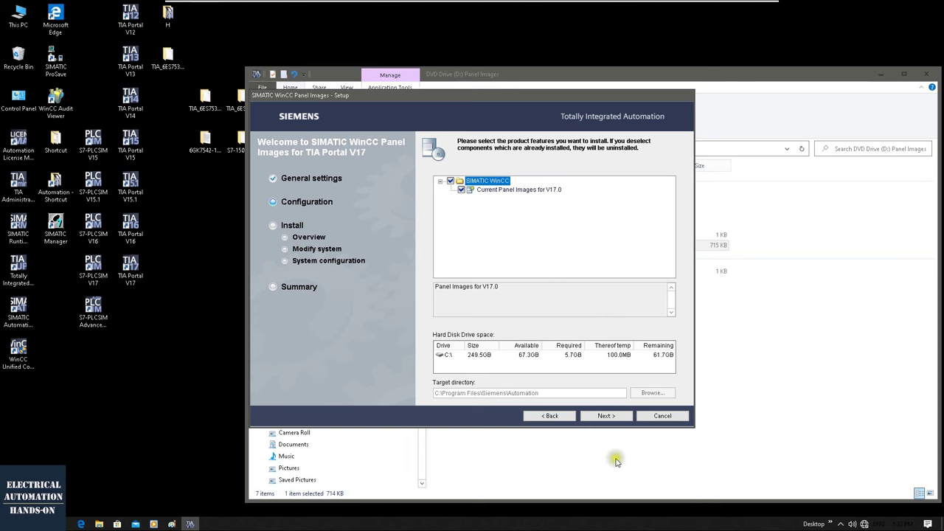
{"action": "left_click", "coordinate": [605, 416]}
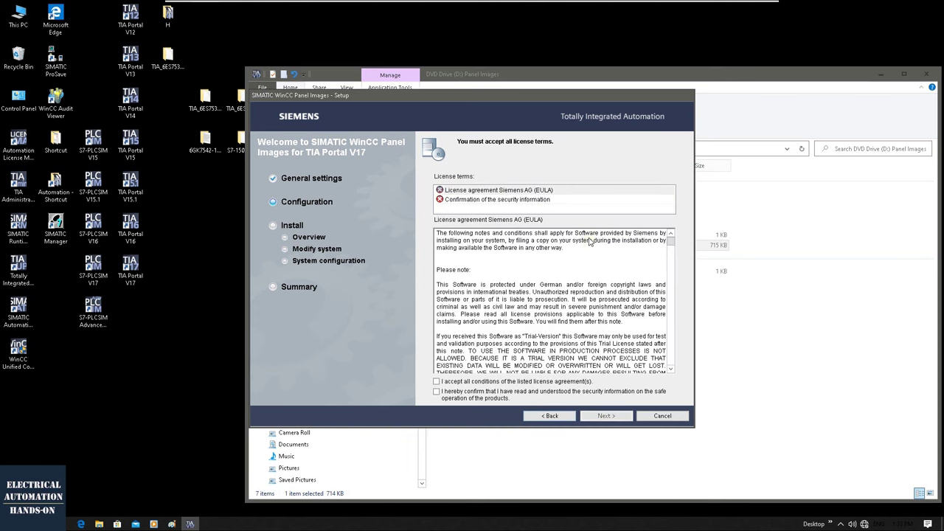
Step: Accept the license conditions and the security information confirmation, and continue the panel images setup
{"action": "left_click", "coordinate": [484, 381]}
{"action": "left_click", "coordinate": [476, 392]}
{"action": "left_click", "coordinate": [597, 415]}
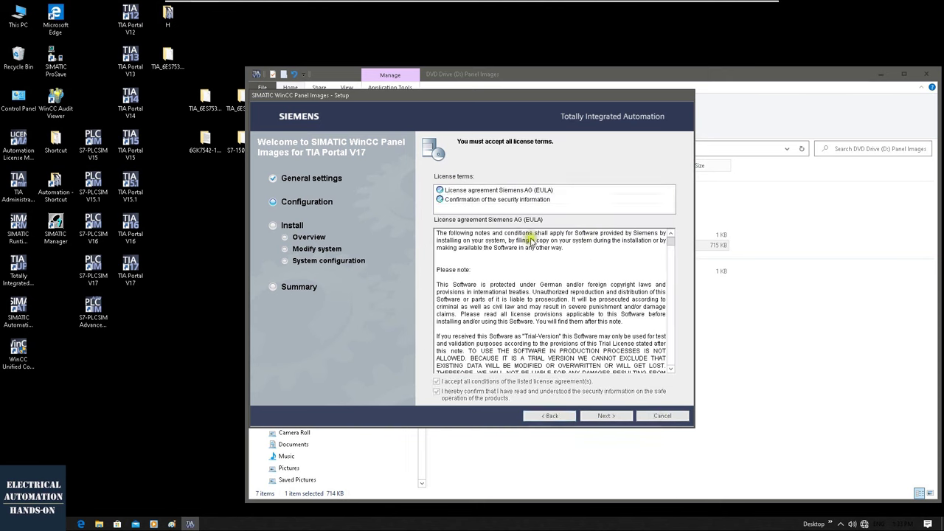
{"action": "left_click", "coordinate": [608, 416]}
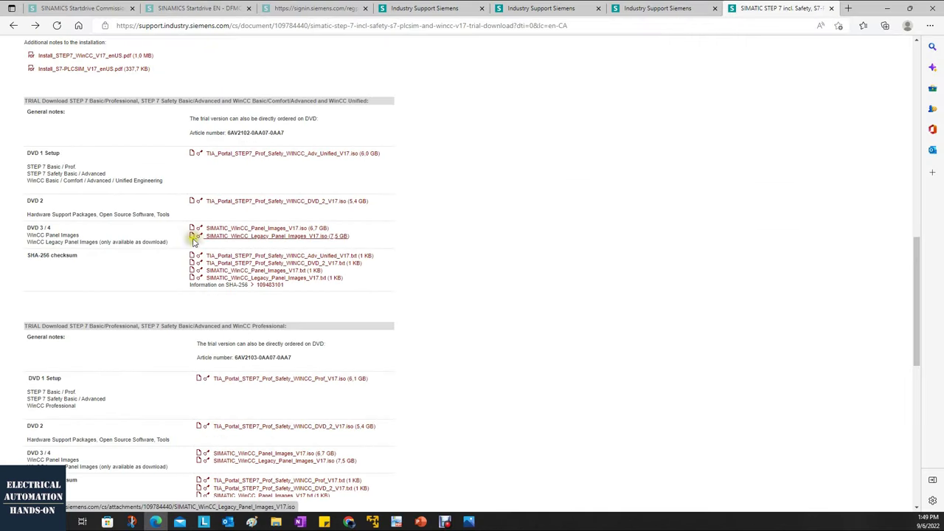
Step: Examine the WinCC Panel Images and Legacy Panel Images downloads again on the support page in the browser
{"action": "left_click_drag", "start_coordinate": [34, 235], "coordinate": [85, 238]}
{"action": "left_click", "coordinate": [579, 232]}
{"action": "left_click", "coordinate": [429, 456]}
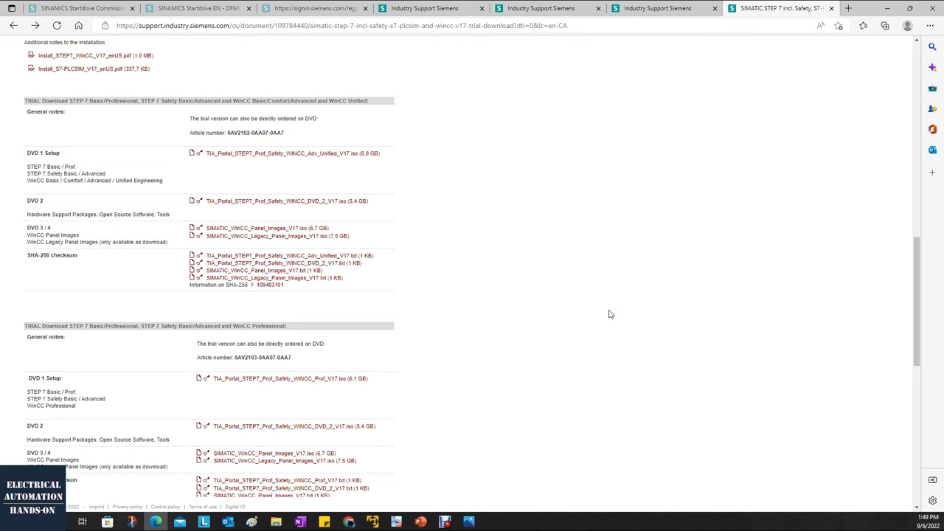
Step: Return to the TIA Portal machine and inspect the Images folder under Hmi\Transfer\17.0 for the installed panel images
{"action": "left_click", "coordinate": [349, 521]}
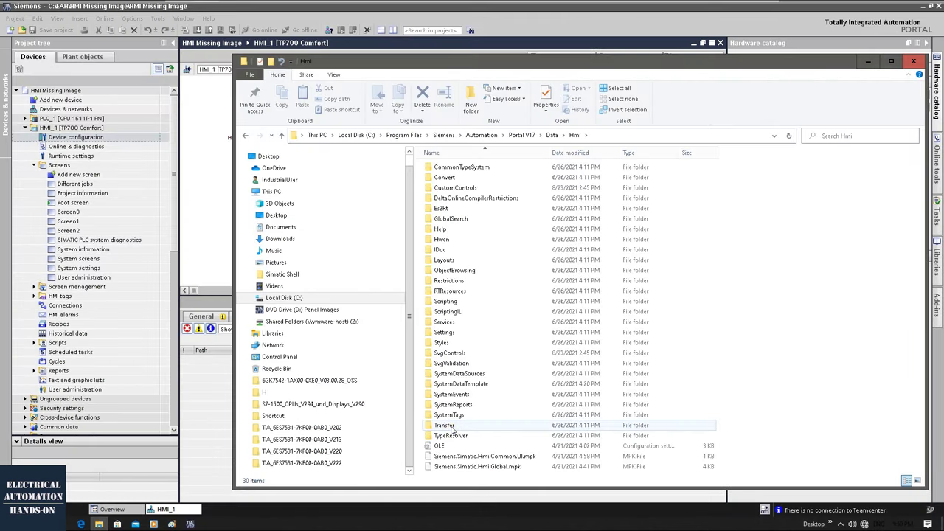
{"action": "double_click", "coordinate": [452, 427]}
{"action": "left_click", "coordinate": [648, 139]}
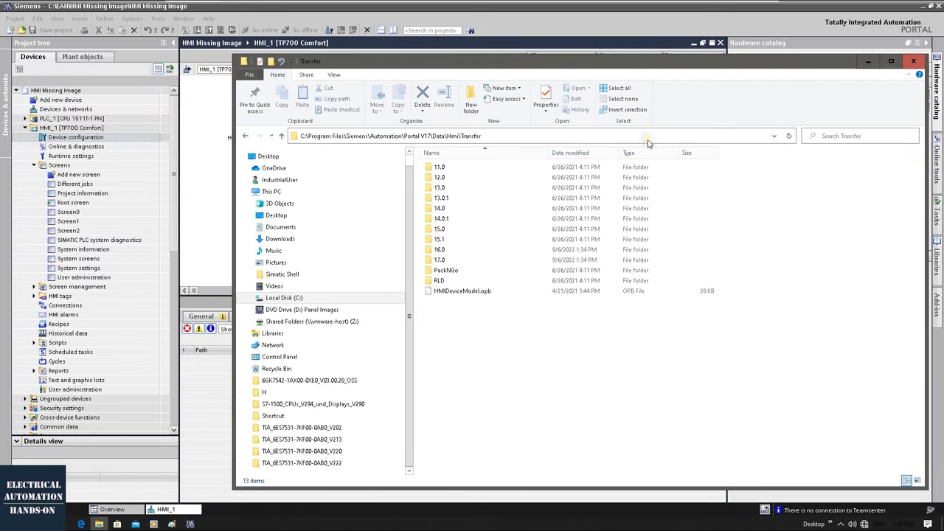
{"action": "left_click", "coordinate": [621, 428]}
{"action": "double_click", "coordinate": [443, 260]}
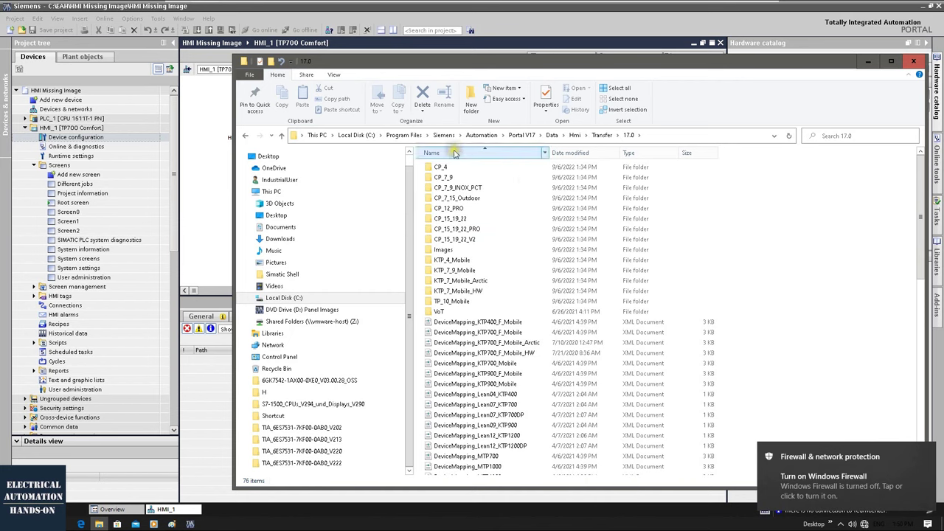
{"action": "double_click", "coordinate": [445, 253]}
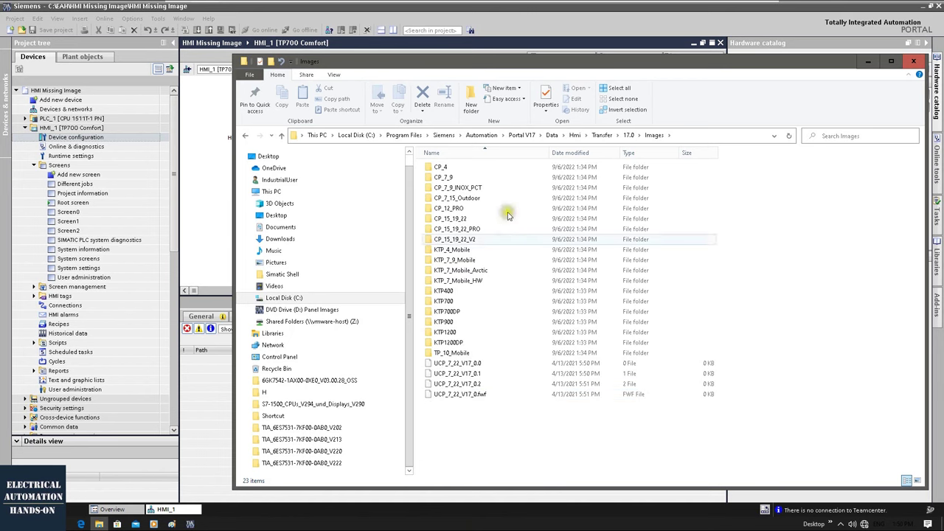
{"action": "left_click", "coordinate": [867, 62]}
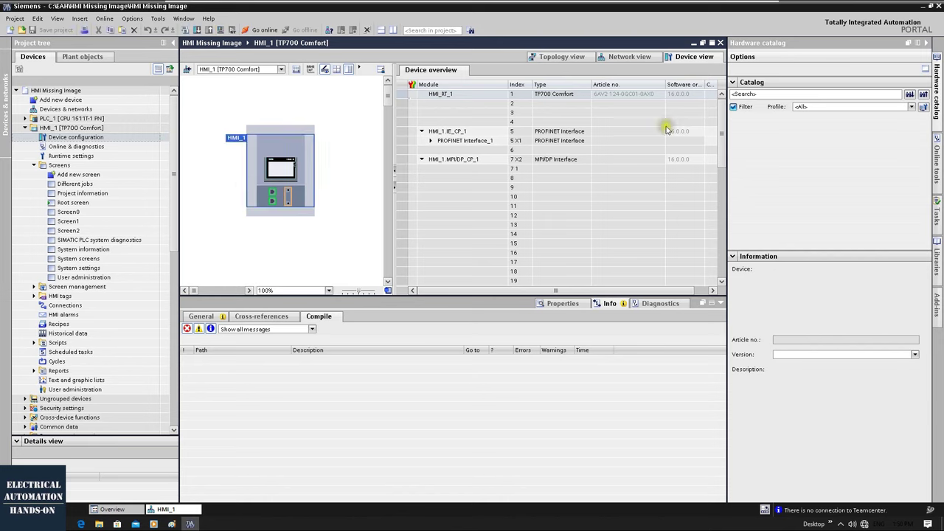
Step: Start the download of HMI_1 to the panel, and expand the Fit and HMI Runtime entries in the load preview
{"action": "left_click", "coordinate": [82, 127]}
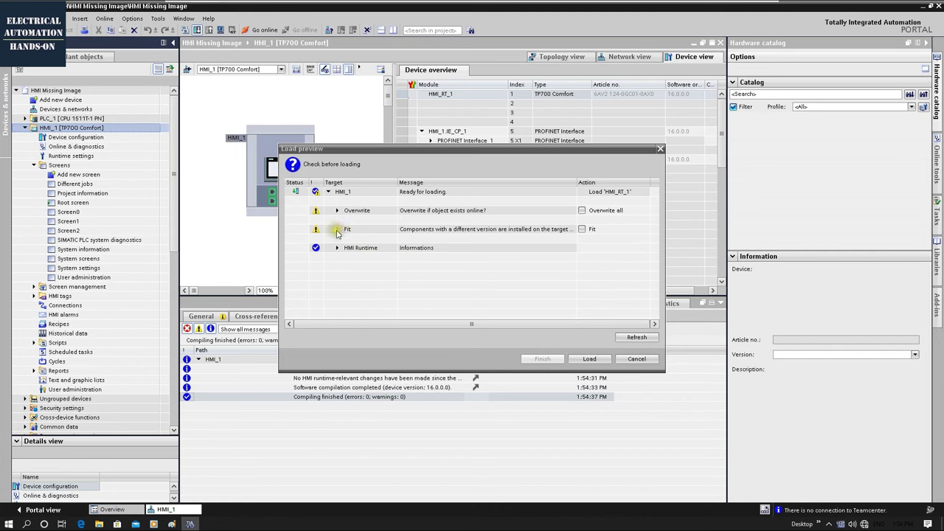
{"action": "left_click", "coordinate": [337, 229]}
{"action": "left_click", "coordinate": [336, 258]}
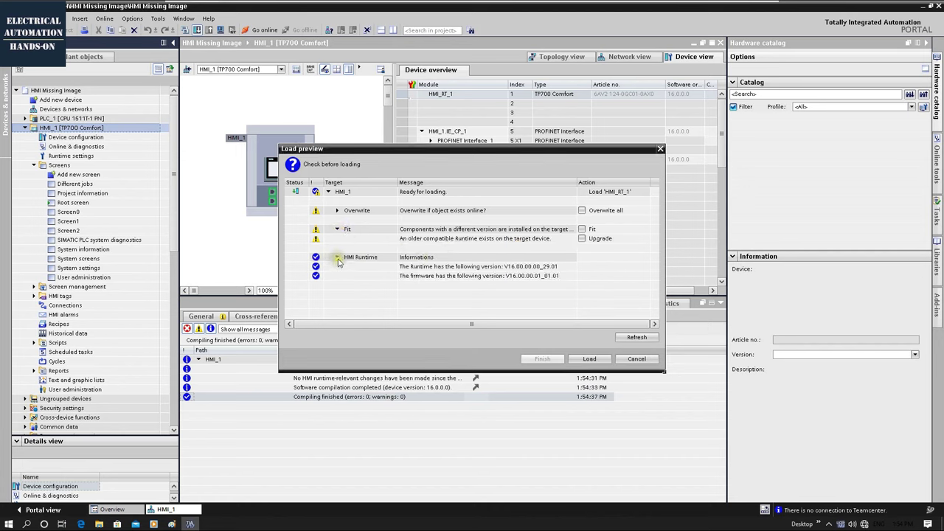
Step: Accept the Overwrite all, Fit and Upgrade actions for HMI_1 and load the project to the panel
{"action": "left_click", "coordinate": [581, 210]}
{"action": "left_click", "coordinate": [581, 229]}
{"action": "left_click", "coordinate": [581, 238]}
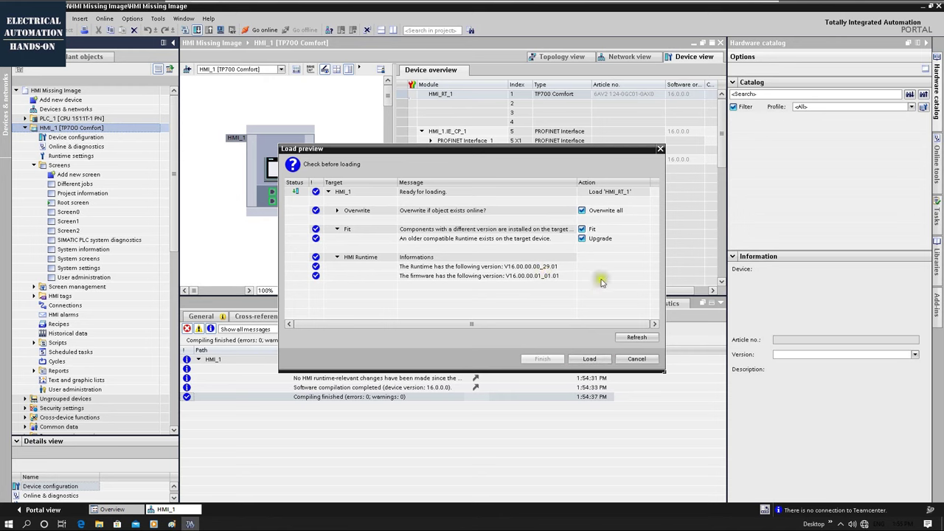
{"action": "left_click", "coordinate": [589, 359]}
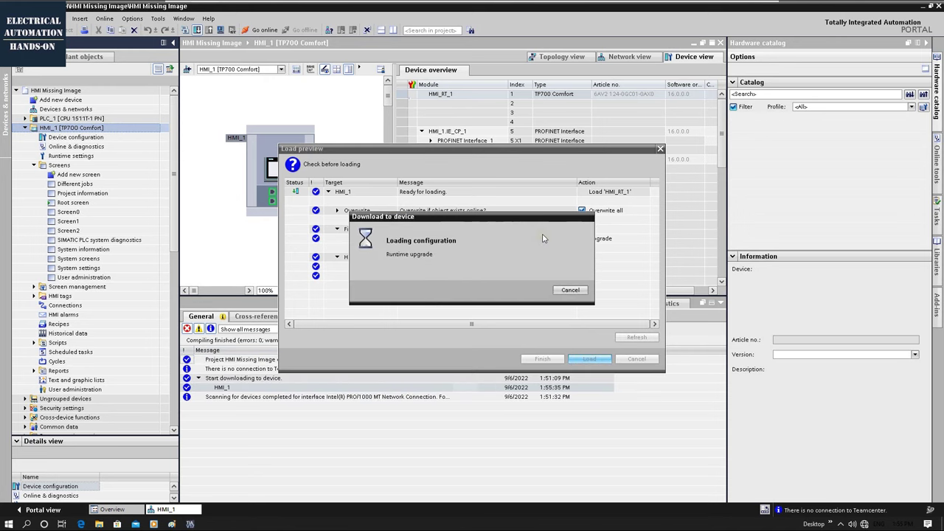